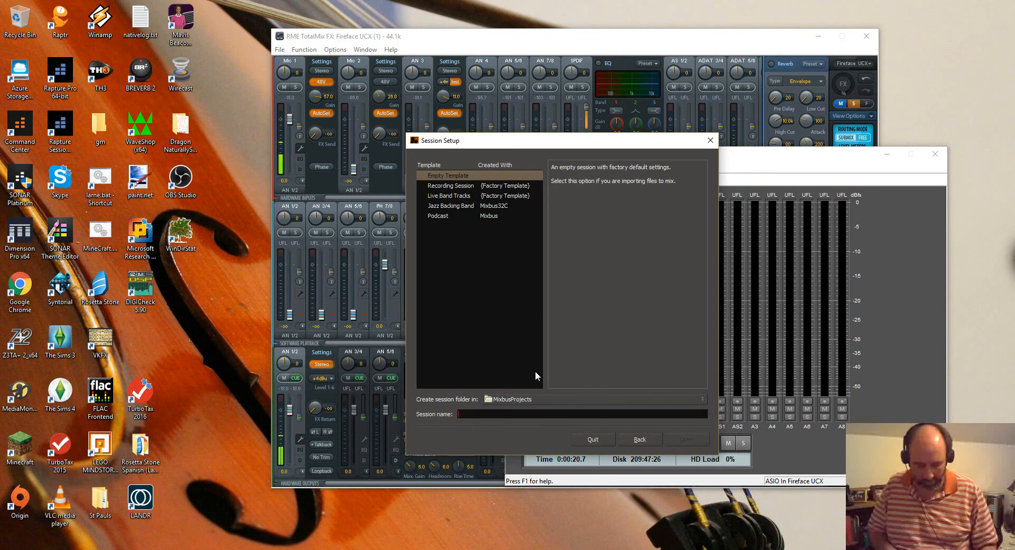
Step: Create an Empty Template session named 20171125_05, start its audio engine and dismiss the session properties
text(2017)
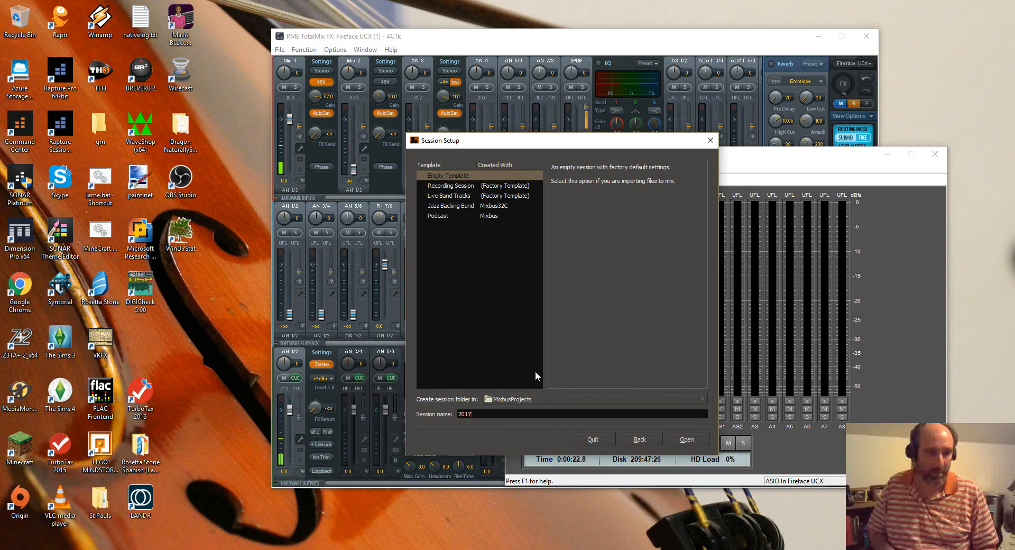
text(1125_05)
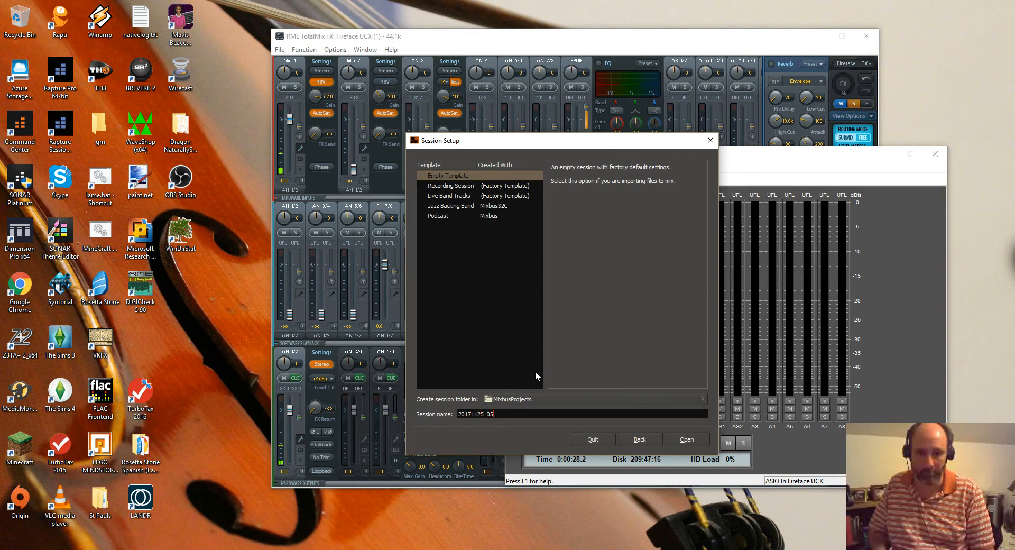
key(Return)
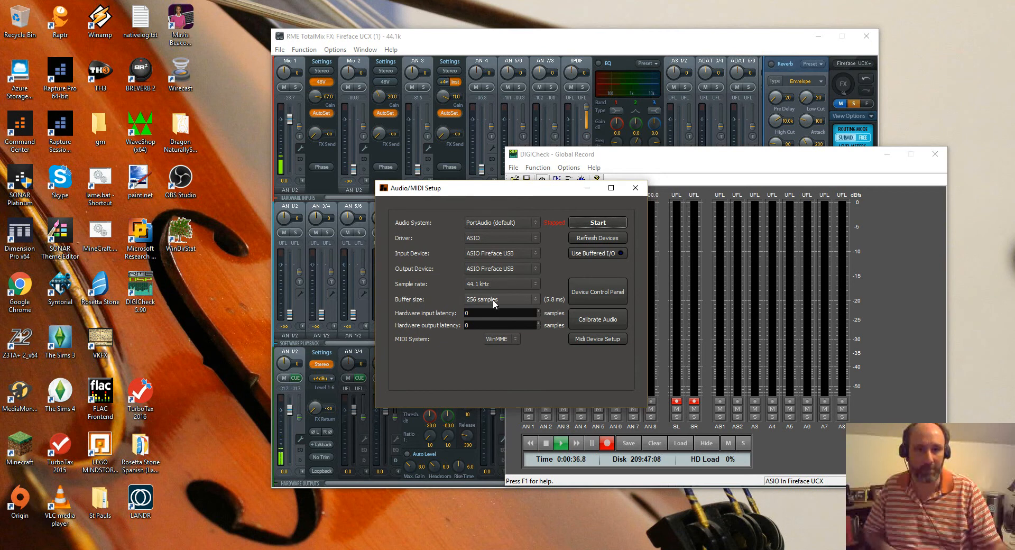
click(603, 222)
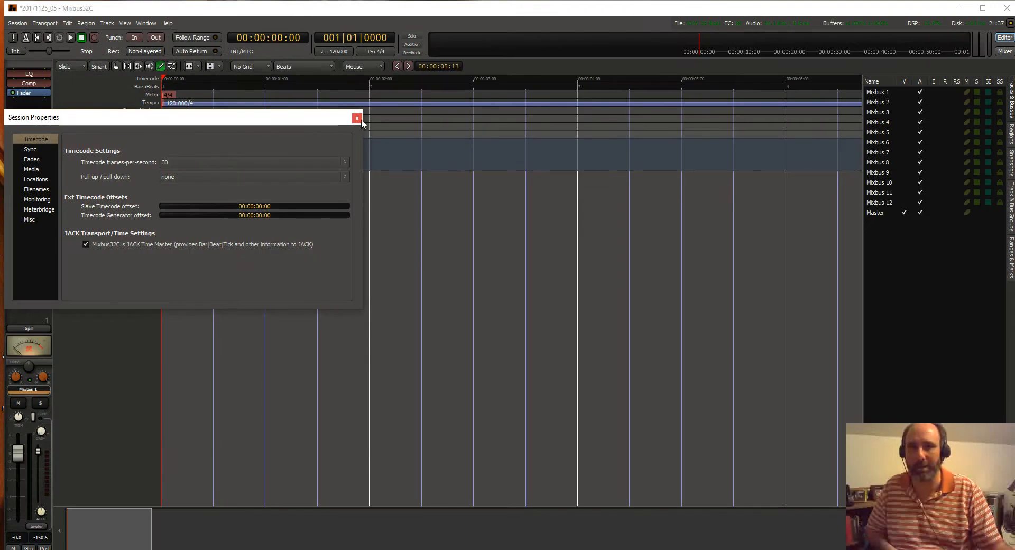
click(358, 119)
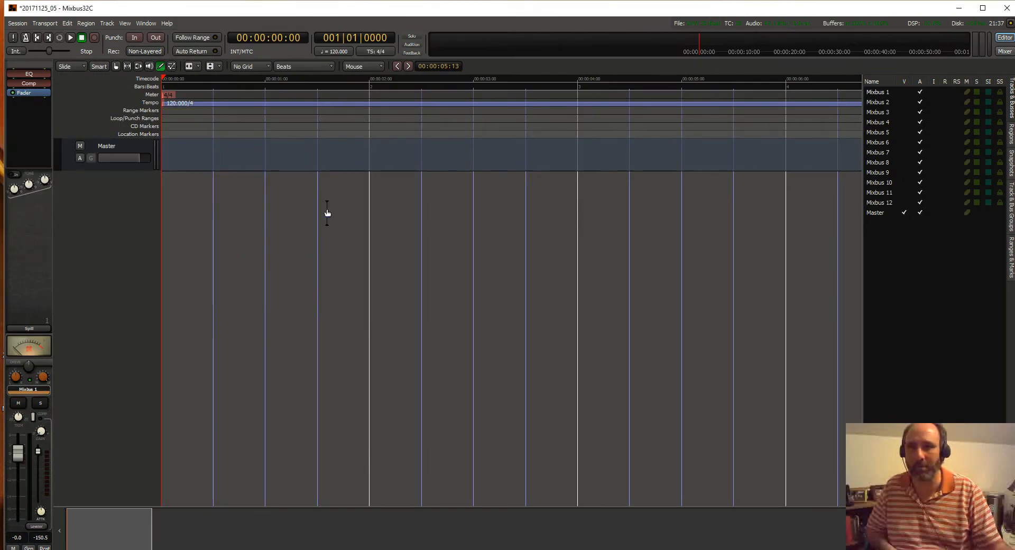
Step: Route the Master bus output to the analog hardware outputs ending in Analog 8 (1), leaving the track deselected
click(68, 143)
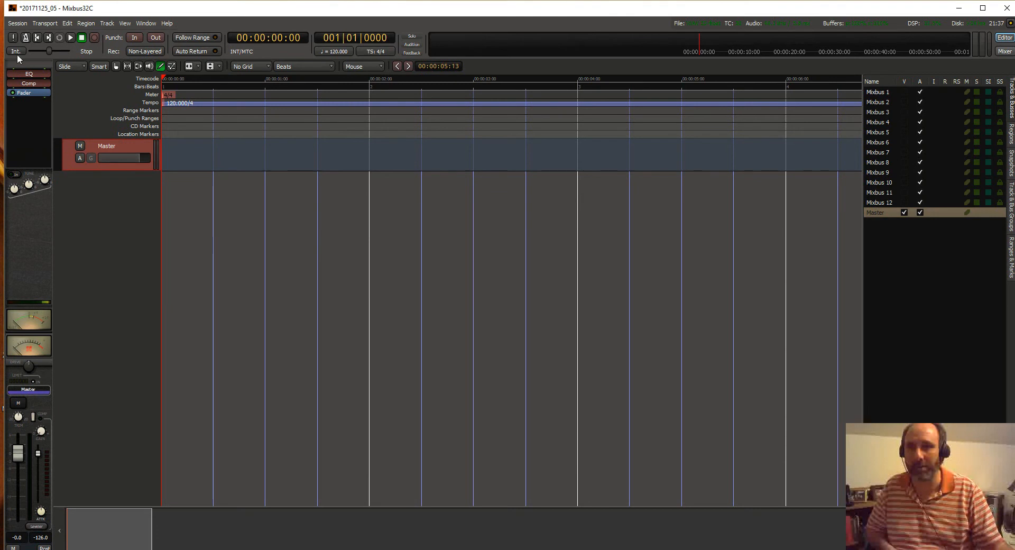
mouse_move(26, 64)
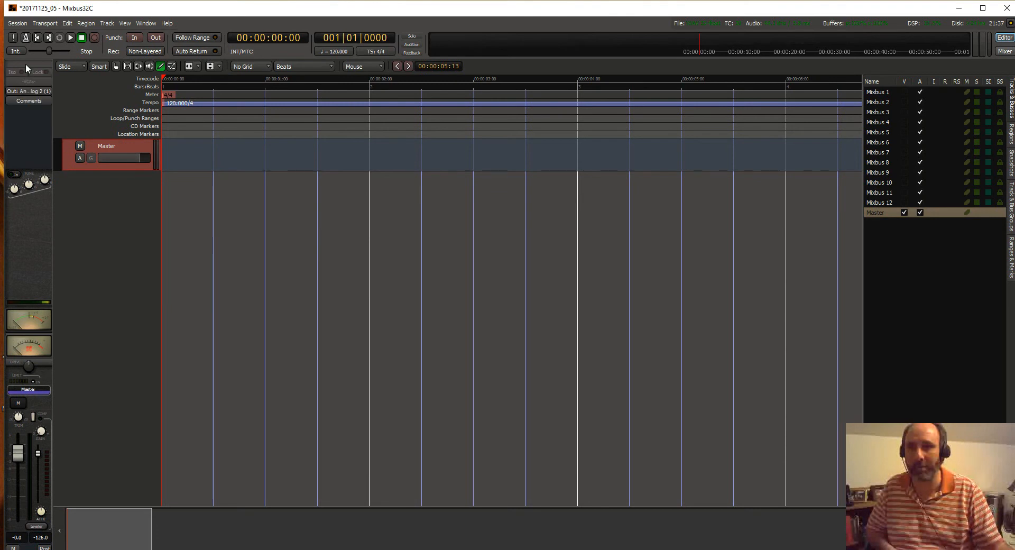
click(36, 93)
click(51, 141)
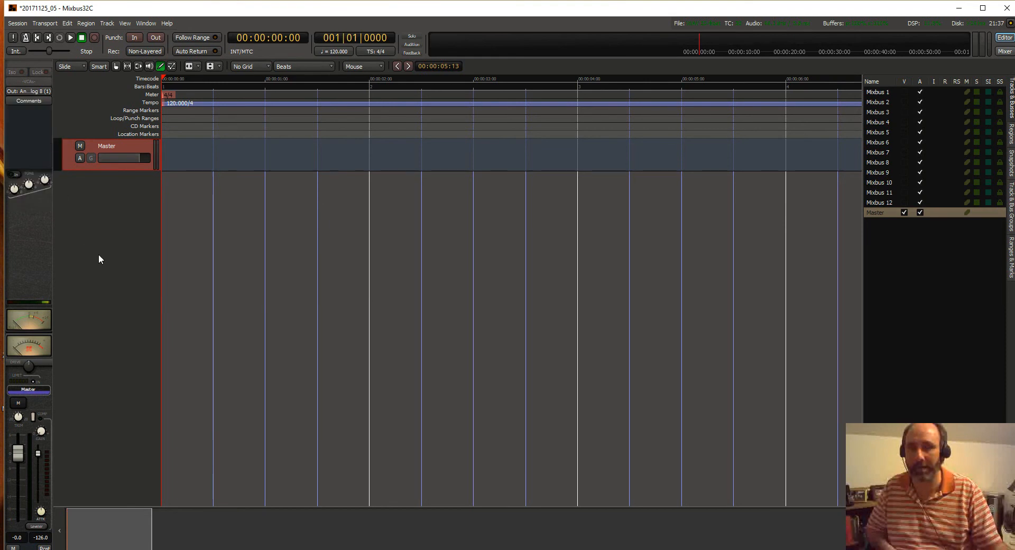
click(100, 254)
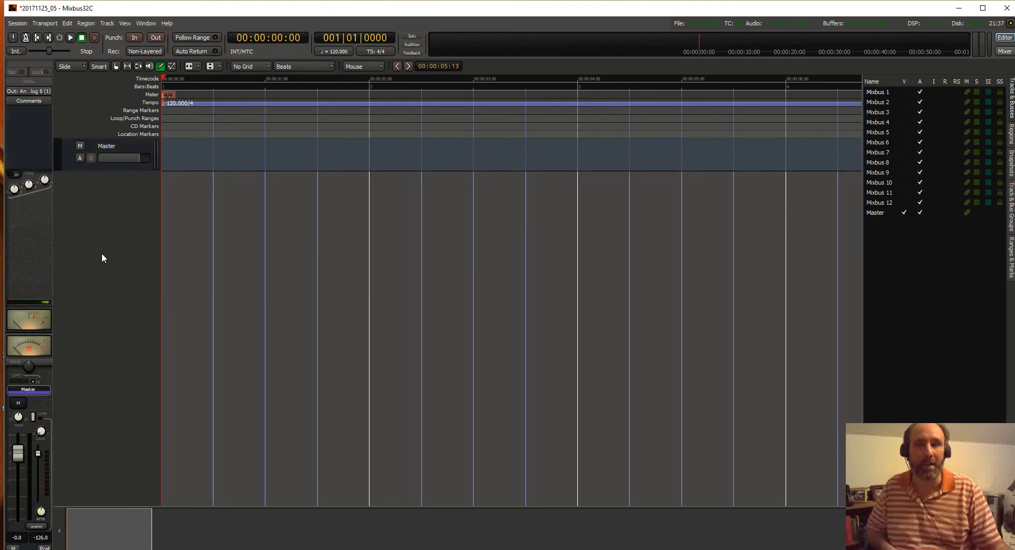
Step: Add three mono audio tracks named Audio with no group, positioned last
right_click(97, 205)
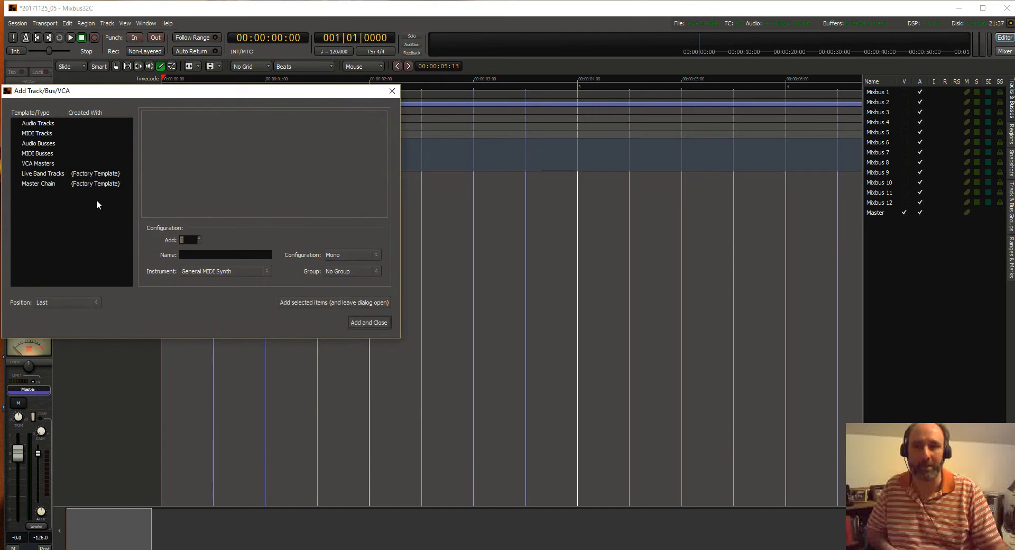
click(49, 121)
click(199, 238)
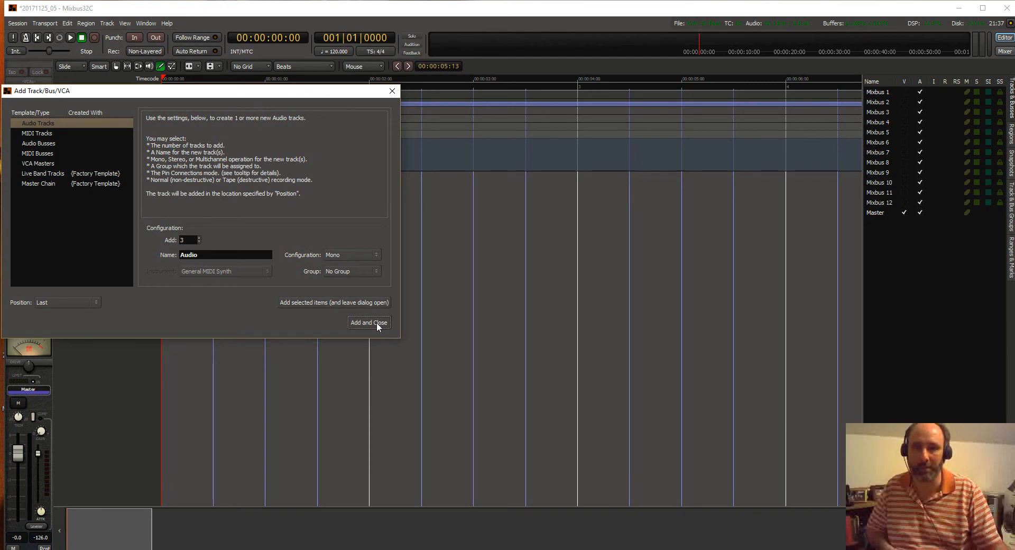
drag(292, 94, 379, 111)
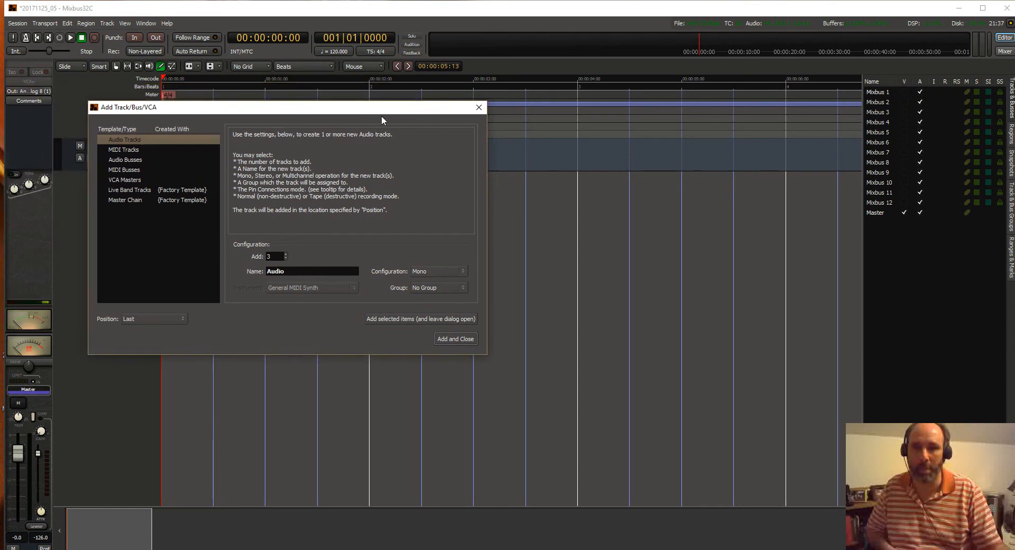
click(456, 339)
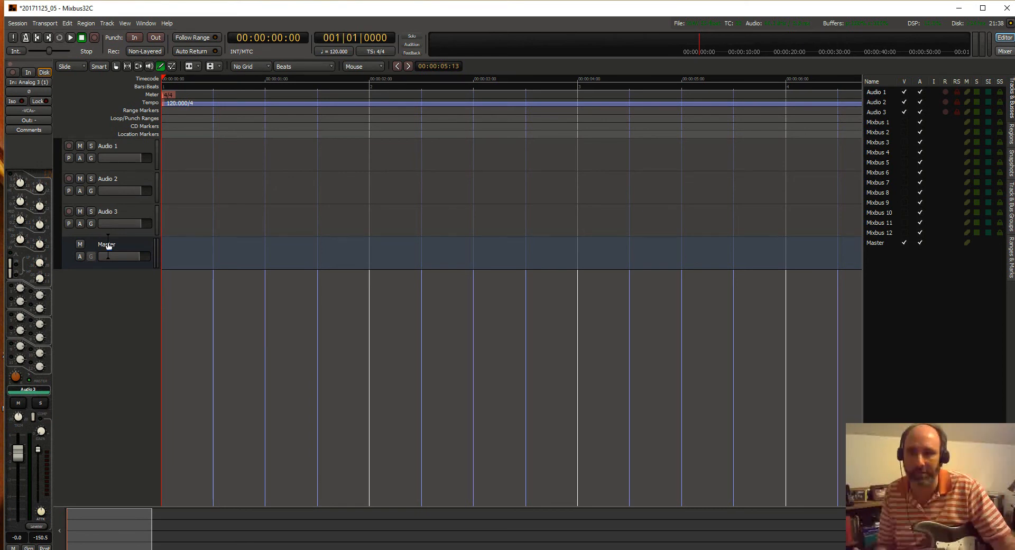
Step: Arm the Audio 3 track for recording and switch from the editor to the mixer view
click(69, 212)
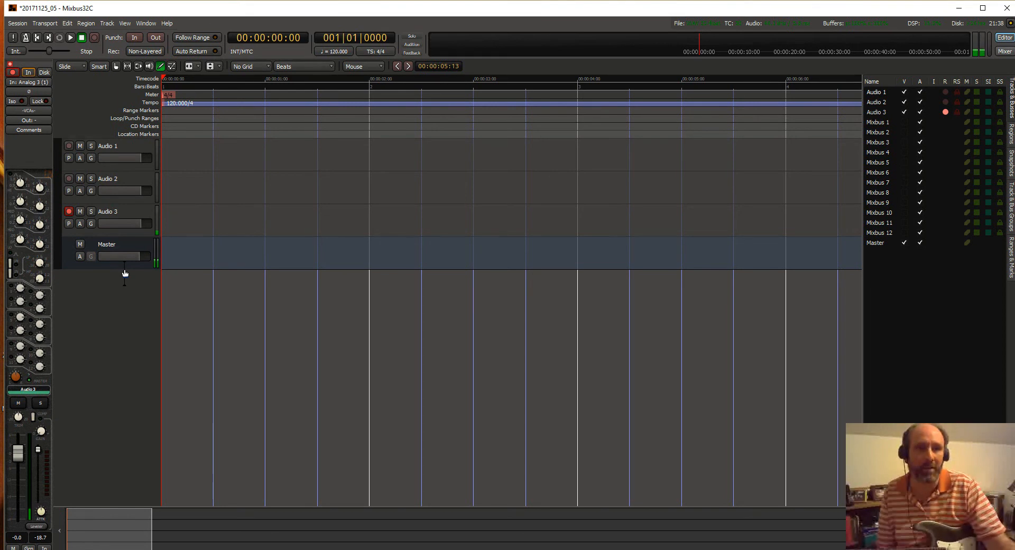
click(1005, 51)
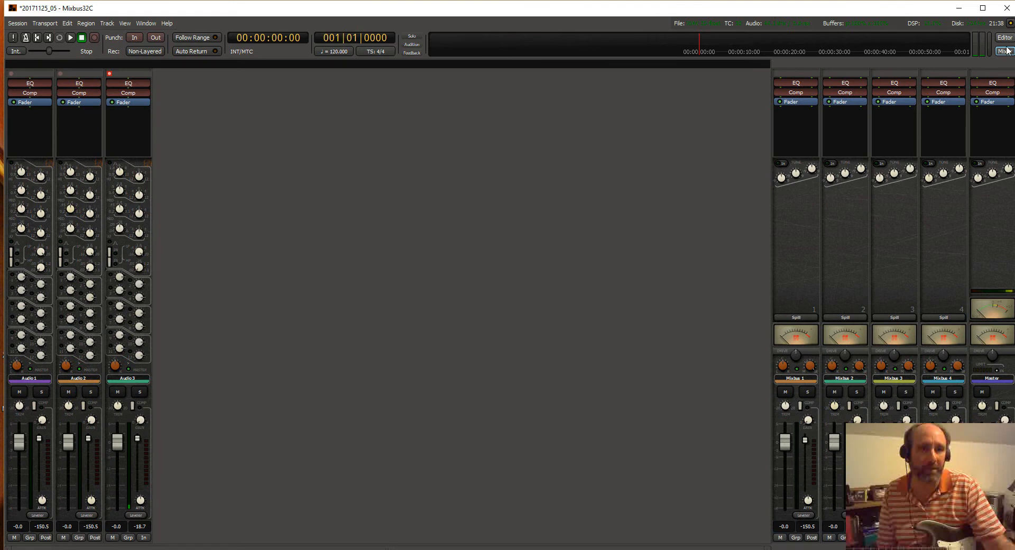
key(alt+m)
key(alt+m)
key(alt+m)
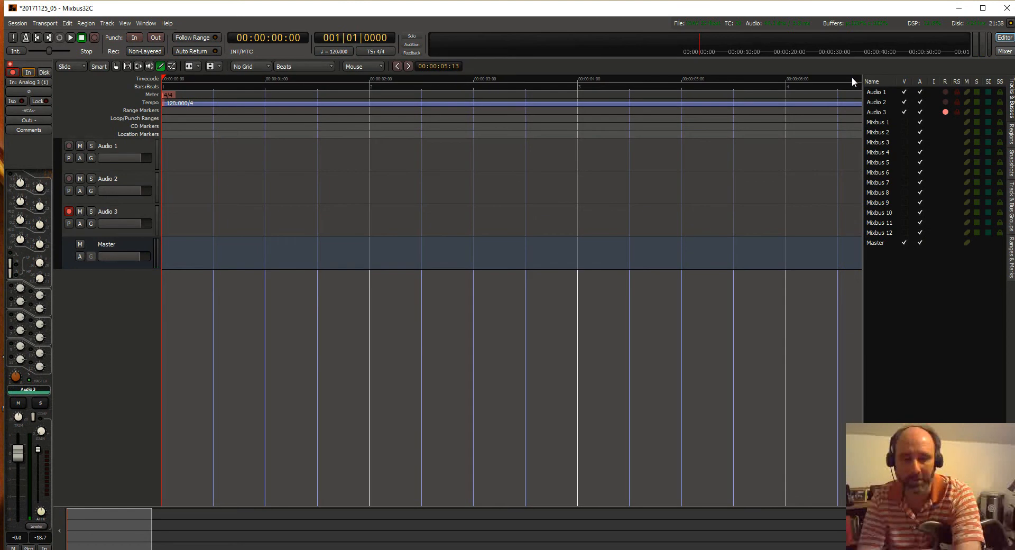
key(alt+m)
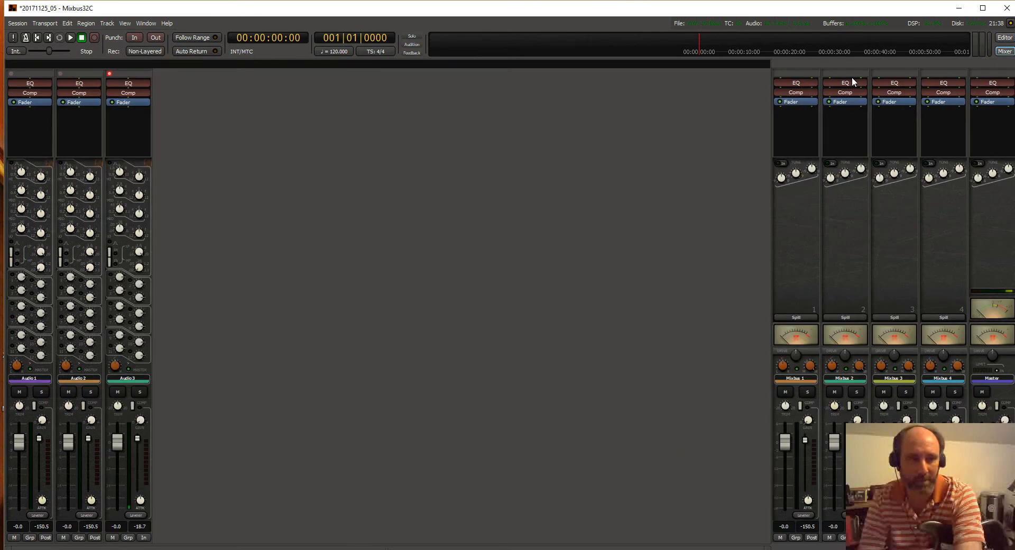
key(alt+m)
key(alt+m)
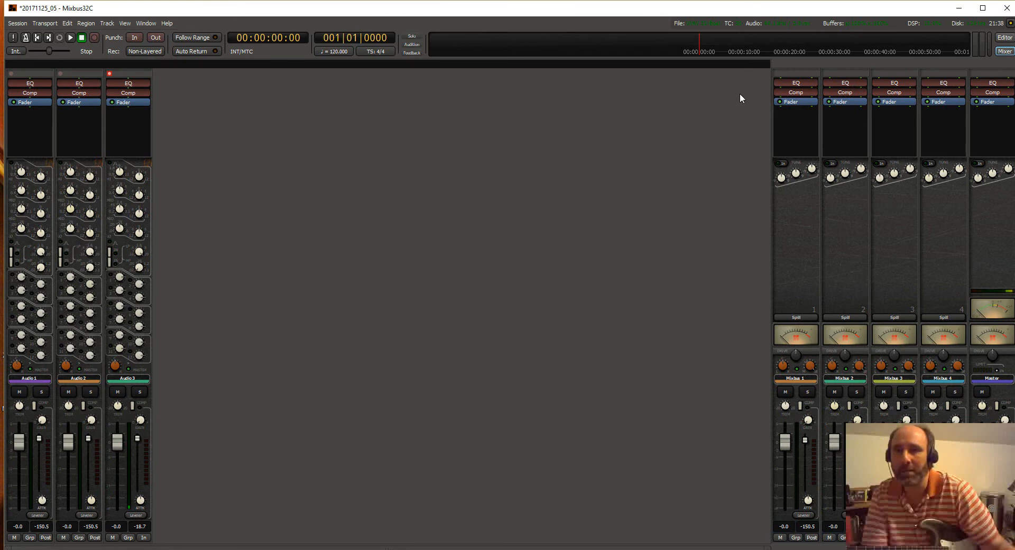
Step: Check the available input sources for the Audio 3 channel without changing its routing
click(143, 78)
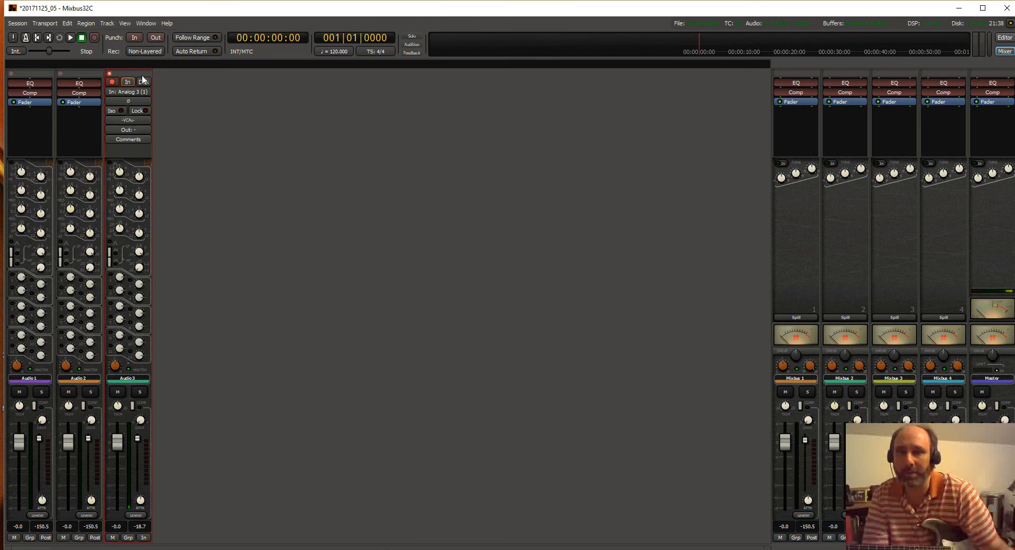
click(144, 92)
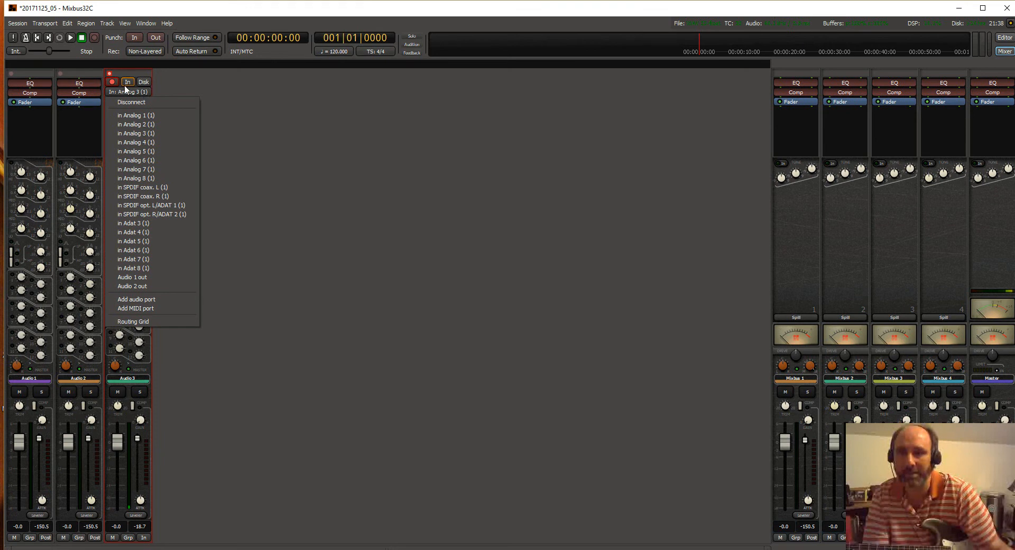
click(123, 75)
click(123, 75)
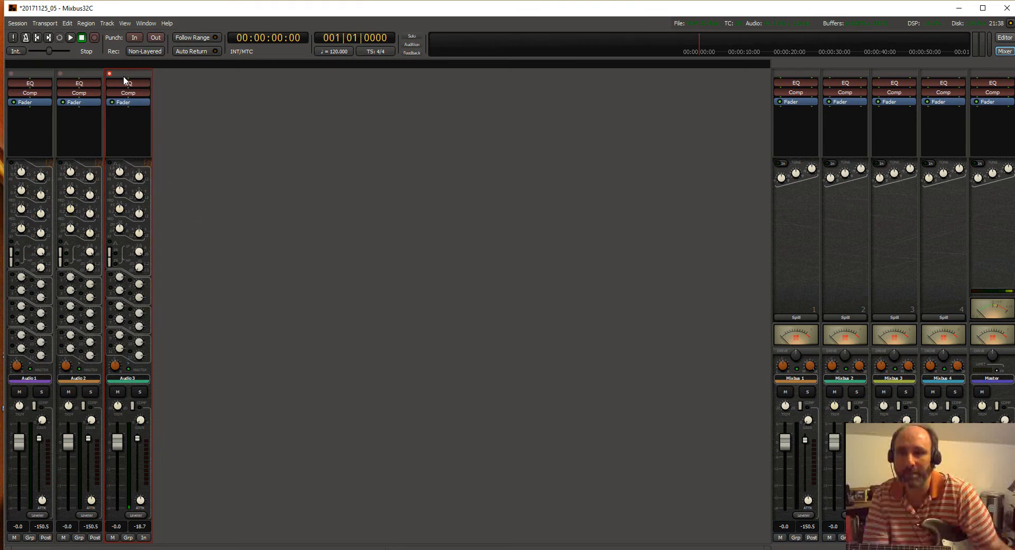
right_click(137, 129)
mouse_move(138, 135)
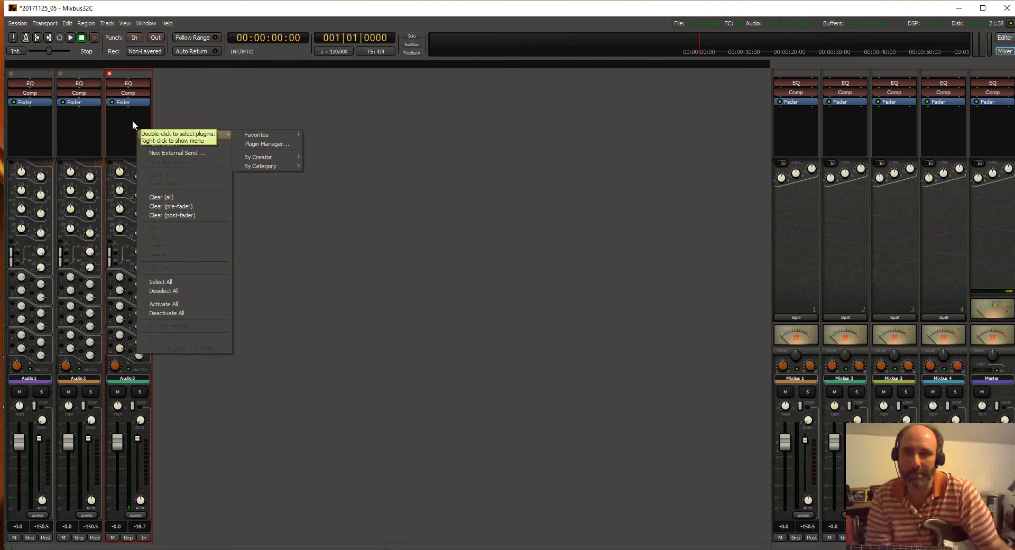
click(113, 101)
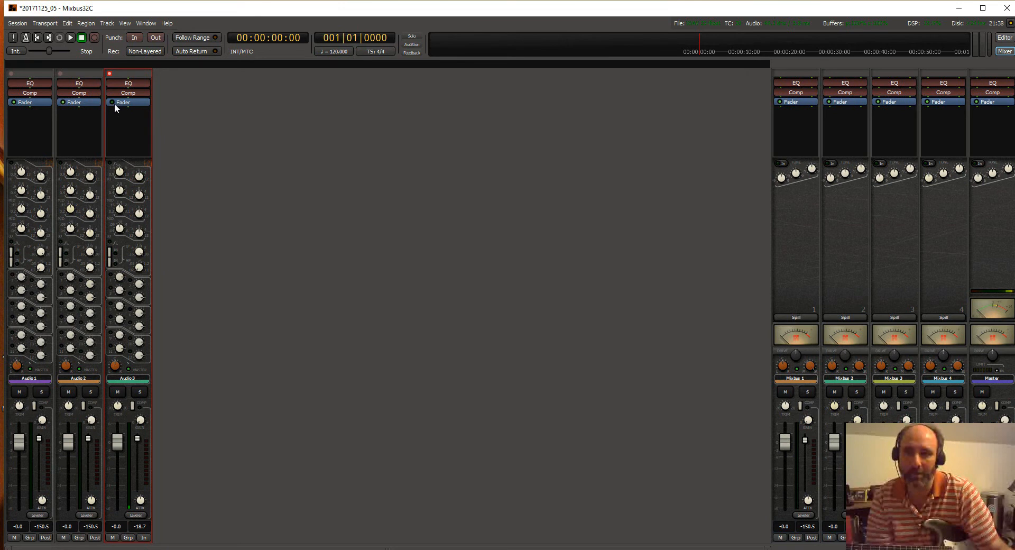
right_click(128, 100)
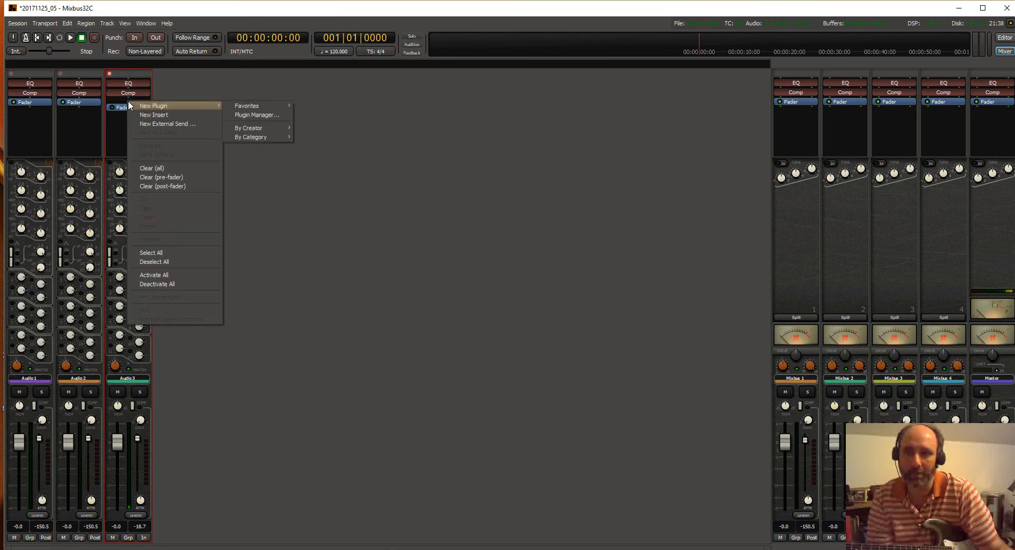
click(118, 119)
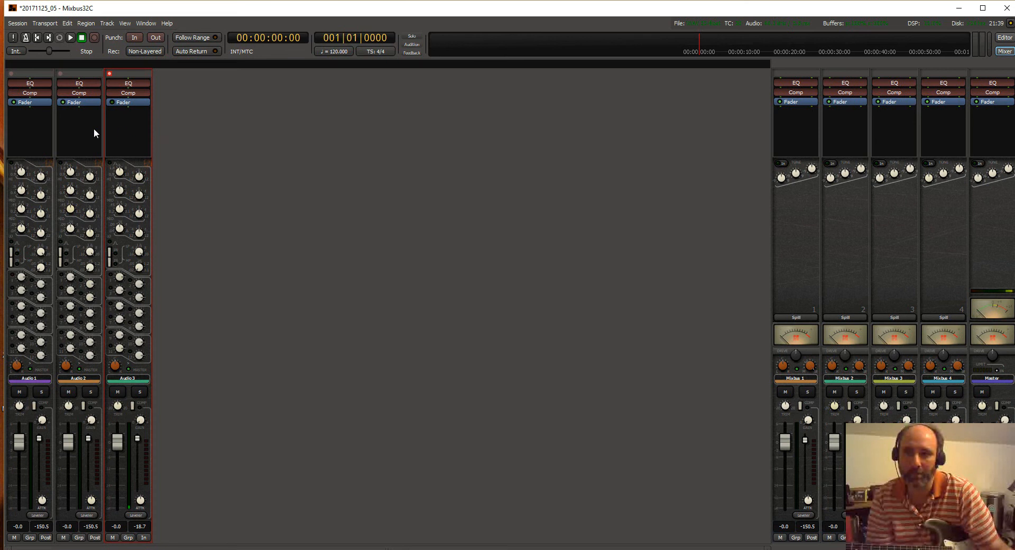
ctrl+click(75, 109)
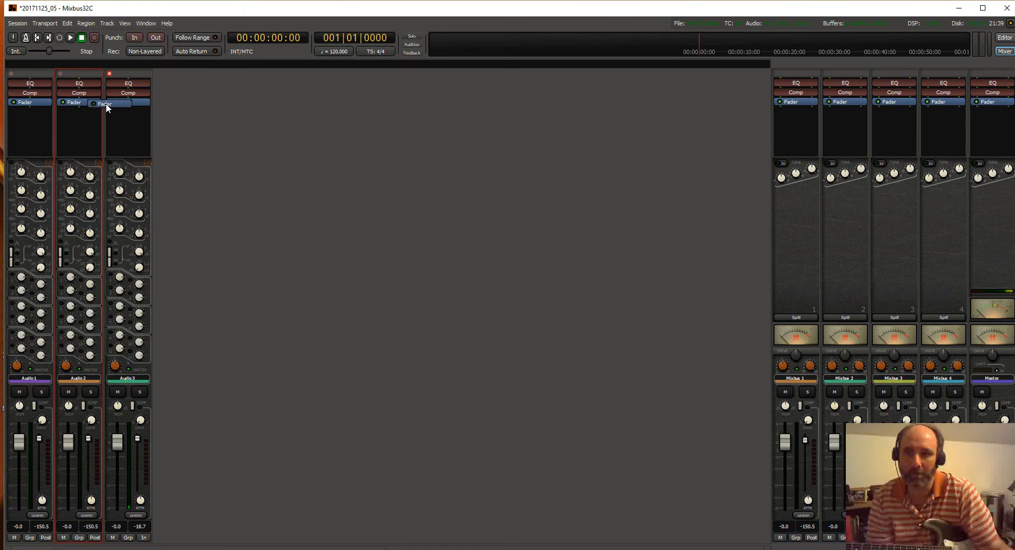
click(116, 122)
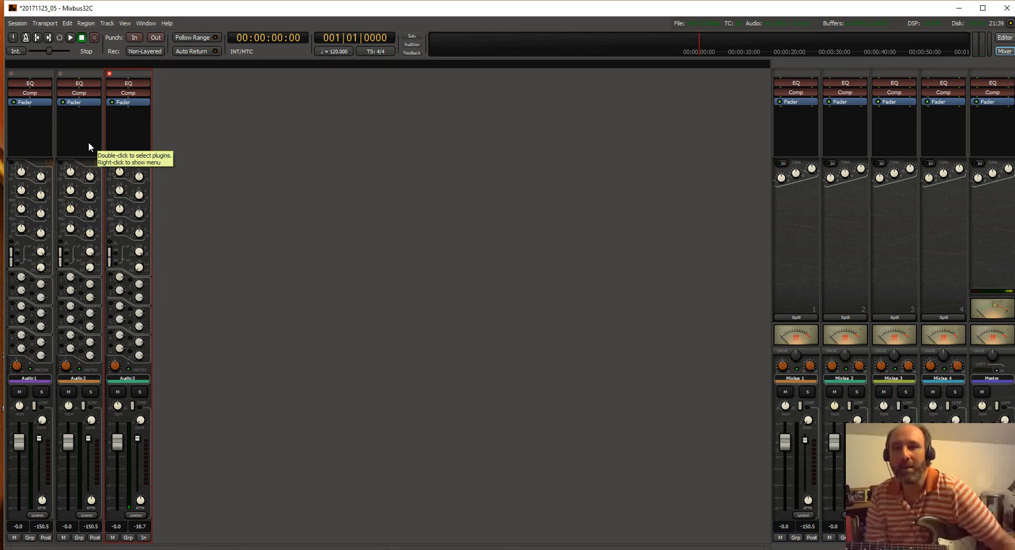
Step: Insert Overloud's TH3 (VST) plugin after the fader on the Audio 3 channel
right_click(117, 124)
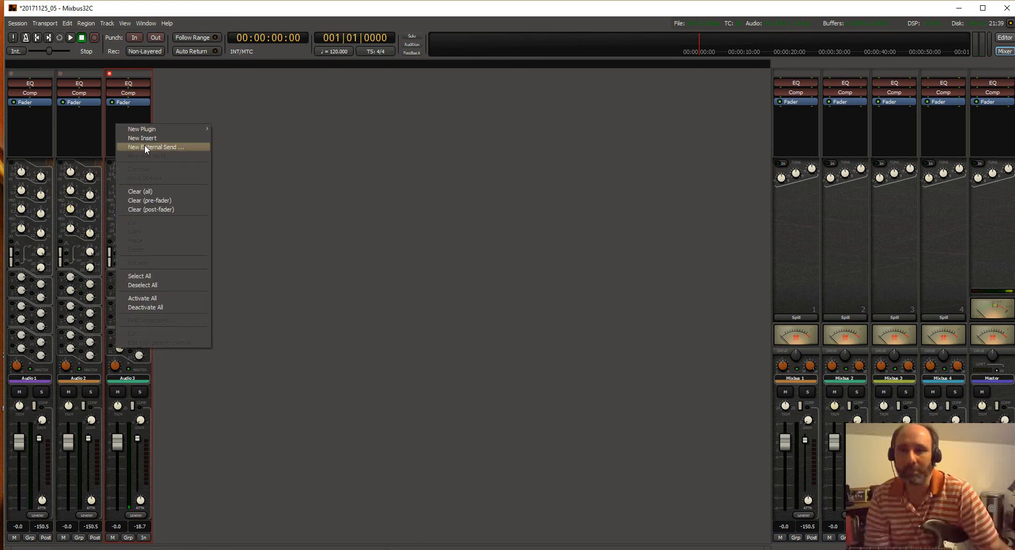
mouse_move(193, 128)
mouse_move(259, 151)
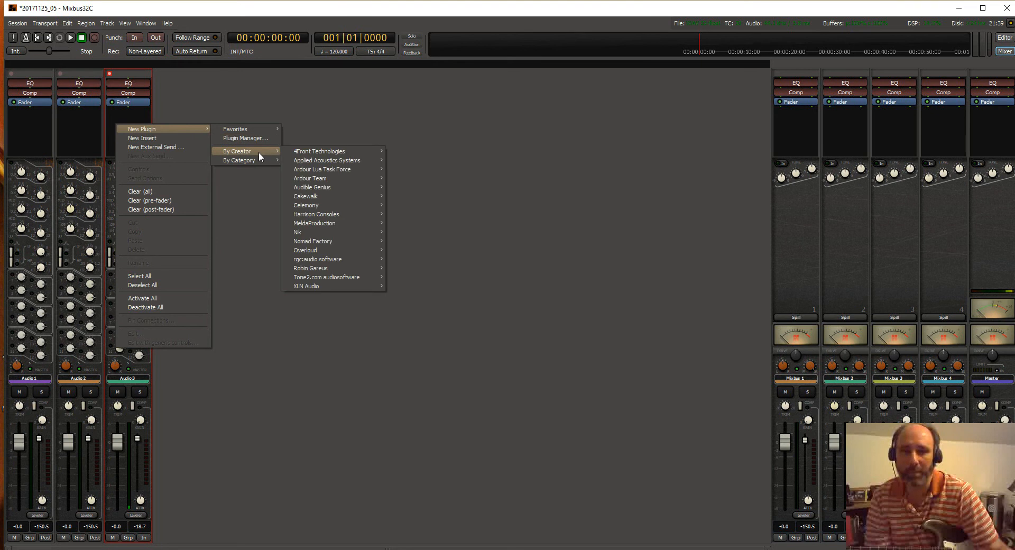
mouse_move(324, 247)
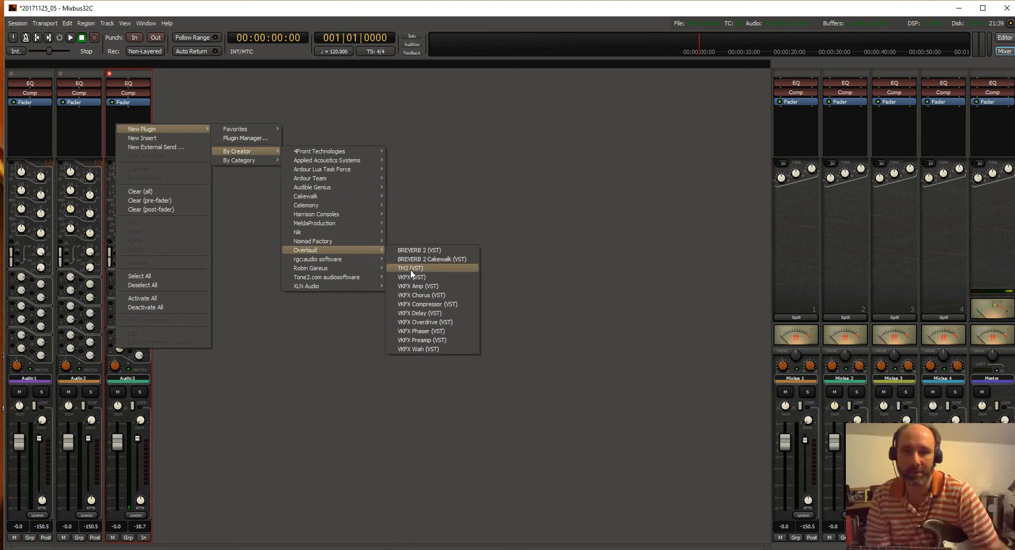
click(412, 268)
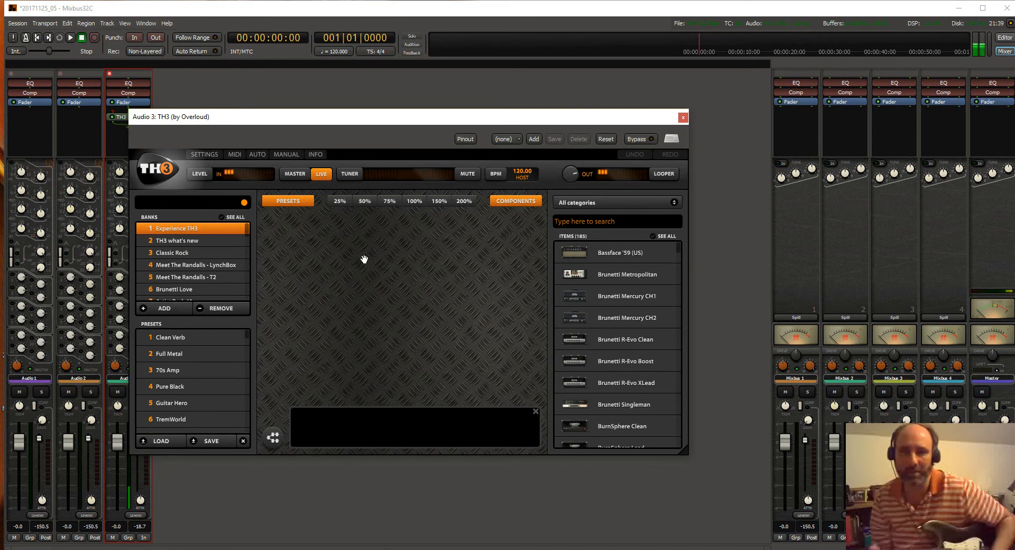
Step: Audition the Clean Verb, 70s Amp, Pure Black, Guitar Hero and TremWorld presets from the Experience TH3 bank
click(210, 337)
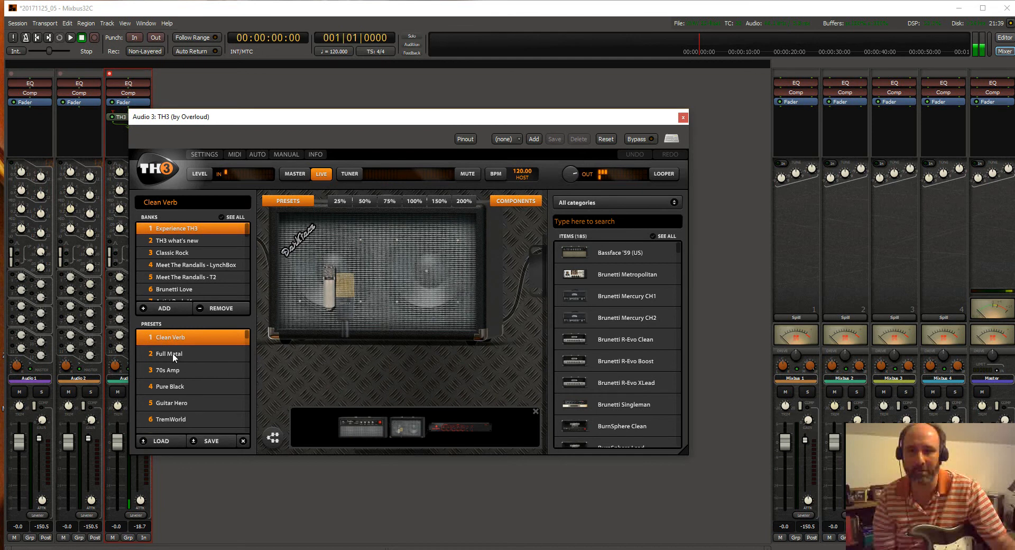
click(192, 371)
click(194, 385)
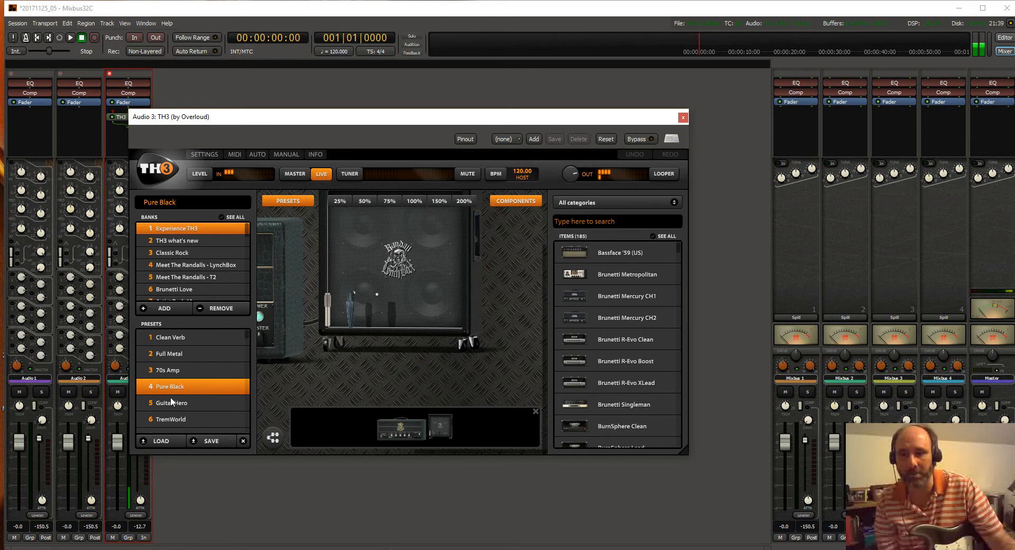
click(183, 403)
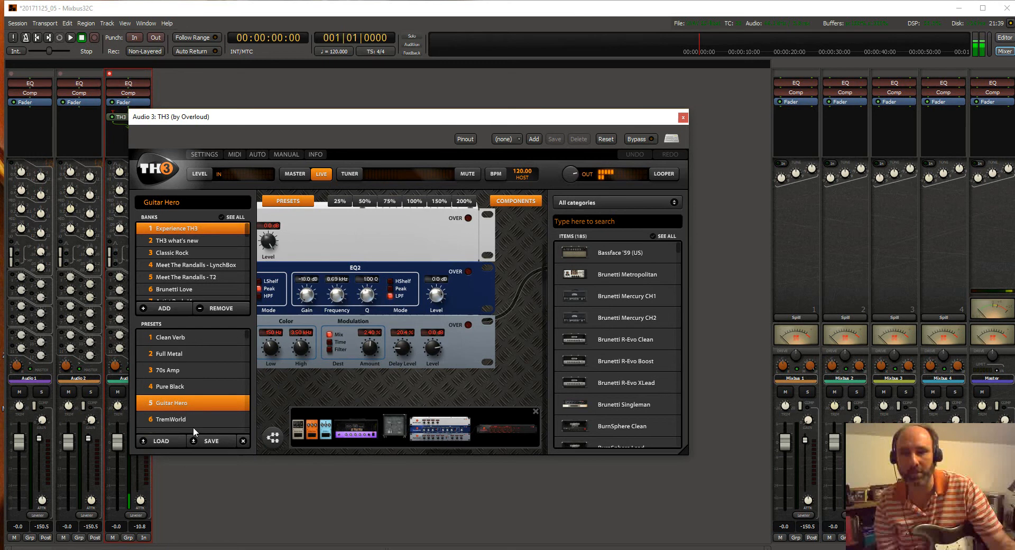
click(192, 421)
Step: Load the Airy Chords preset from the TH3 Inspired bank
scroll(208, 265, down, 8)
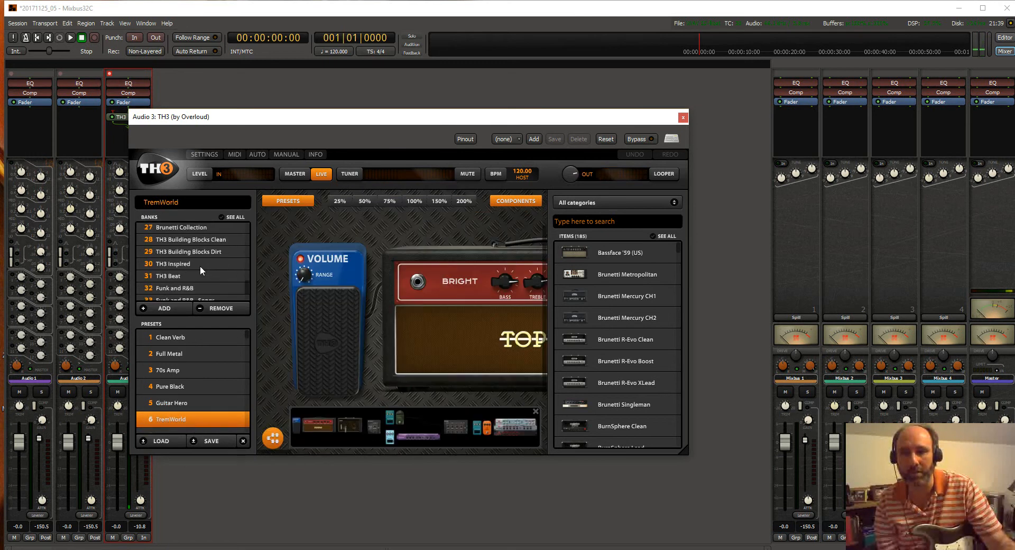
click(200, 265)
click(205, 353)
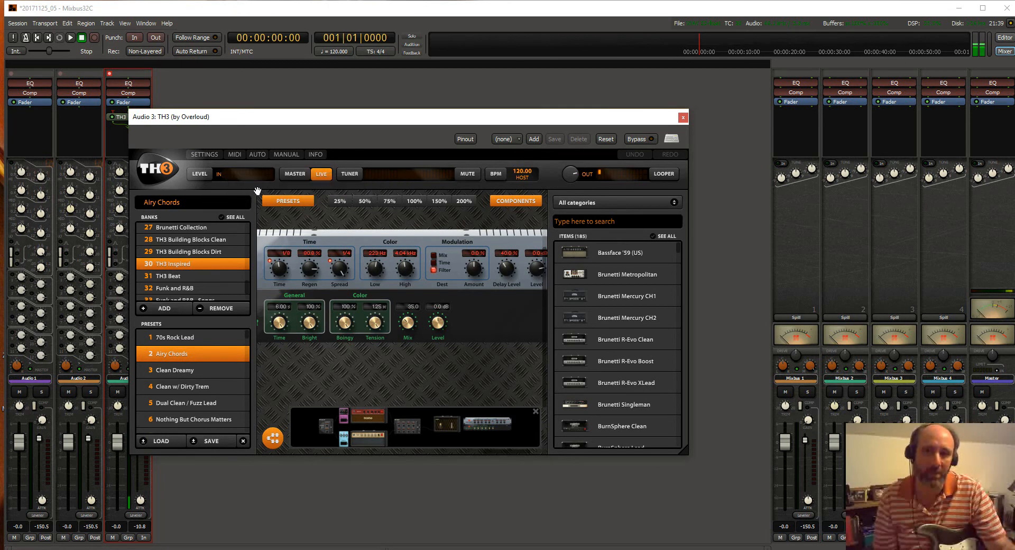
Step: Set the input source in TH3's master controls to Left, leaving the controls closed
click(291, 177)
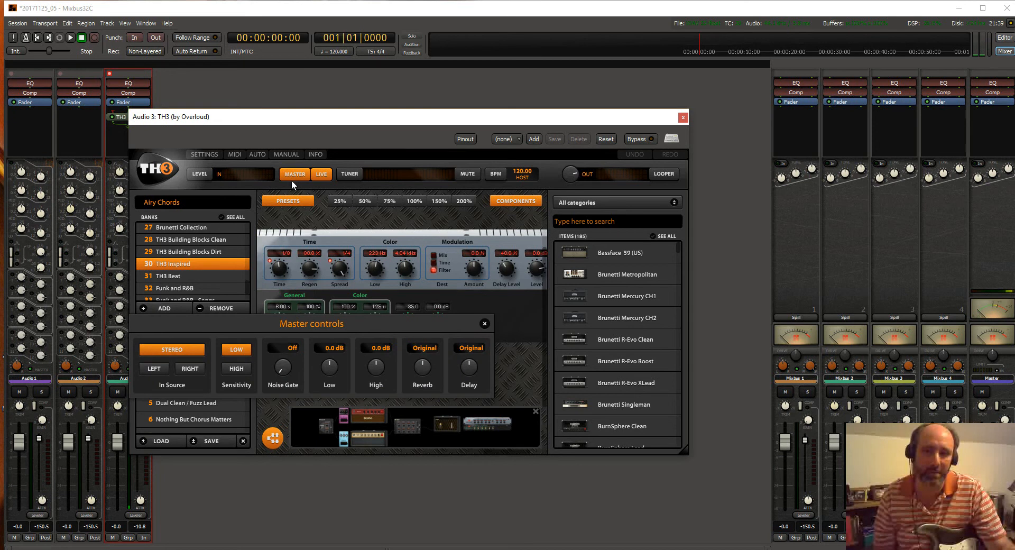
click(155, 370)
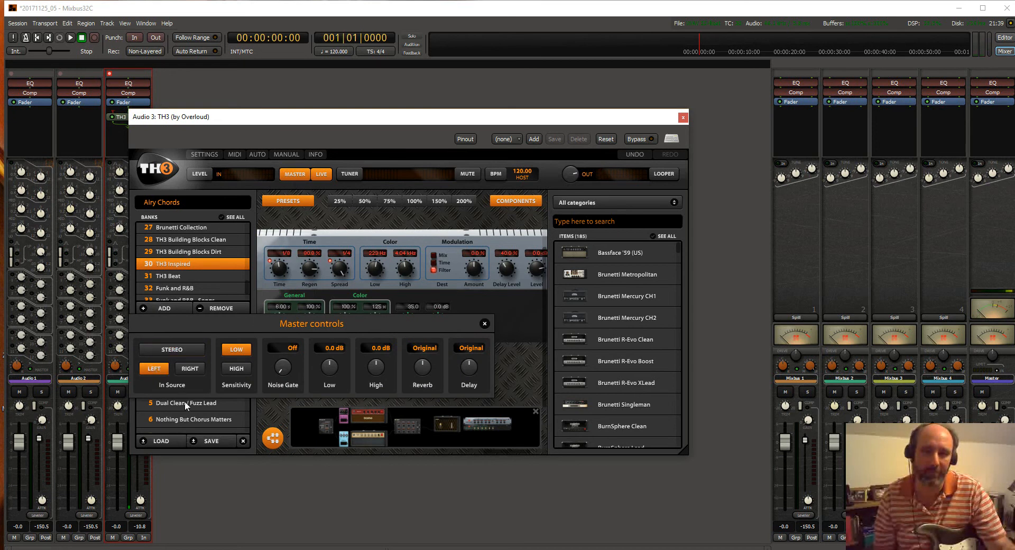
click(484, 324)
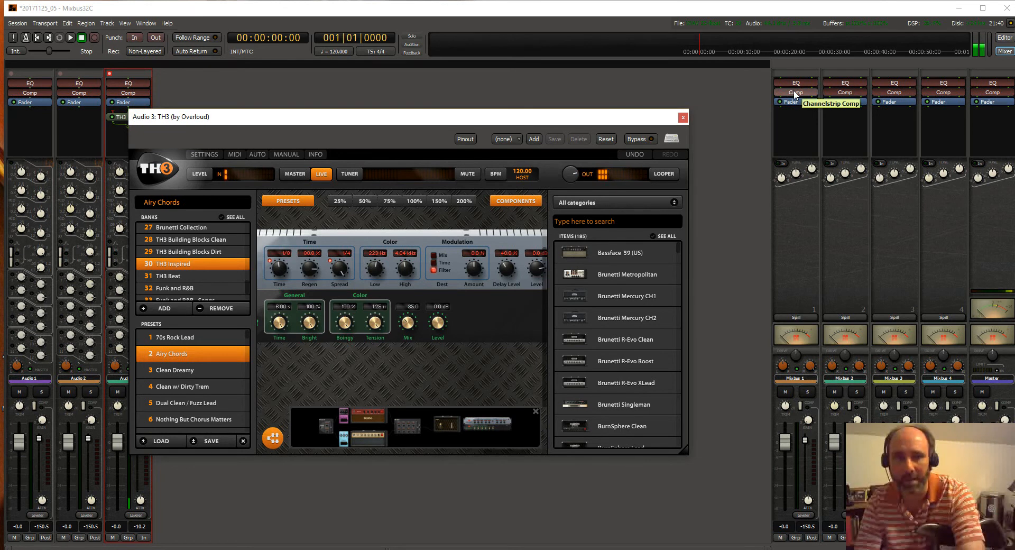
Step: Return to the editor view, close the TH3 window and record a short take of about 4 seconds on Audio 3
click(598, 79)
key(alt+m)
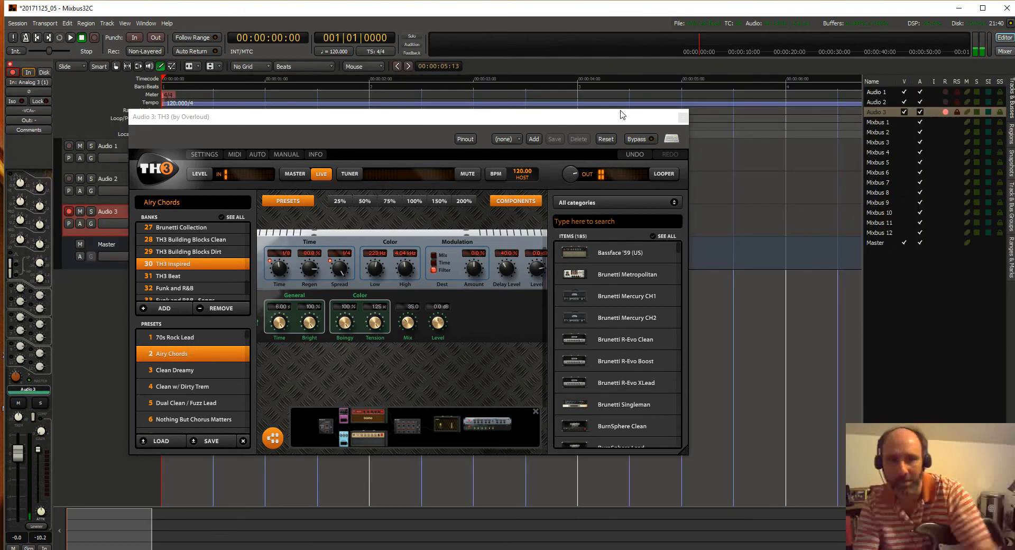
click(683, 116)
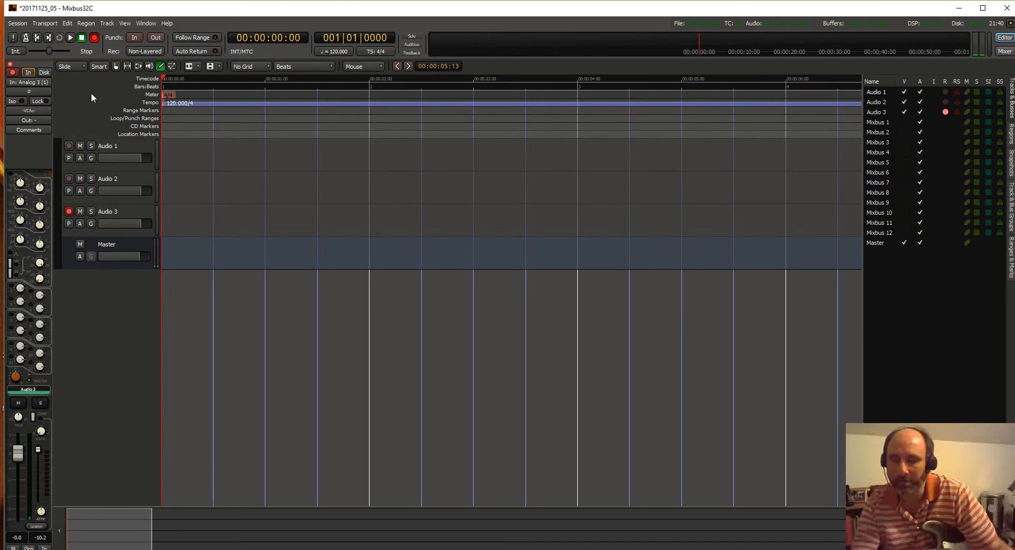
key(space)
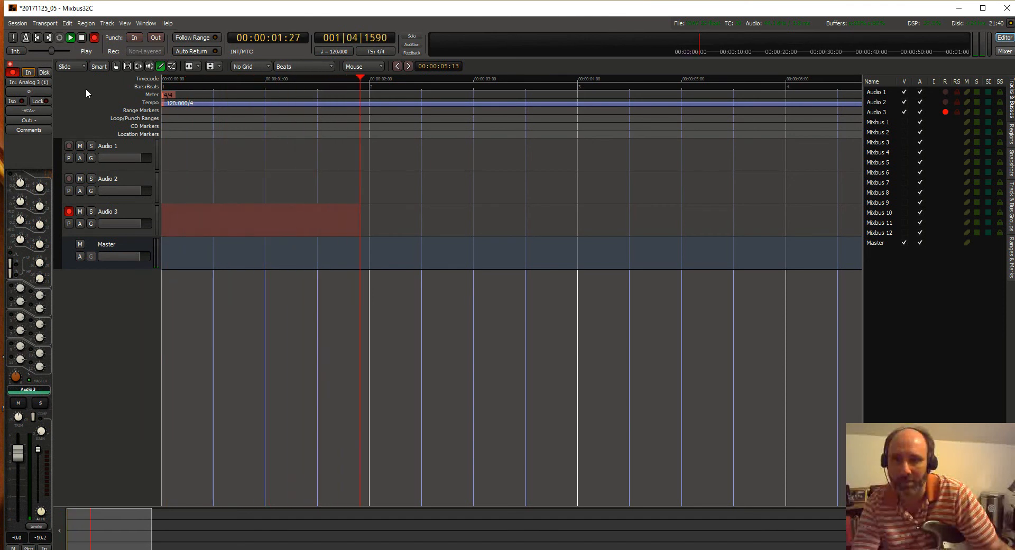
key(space)
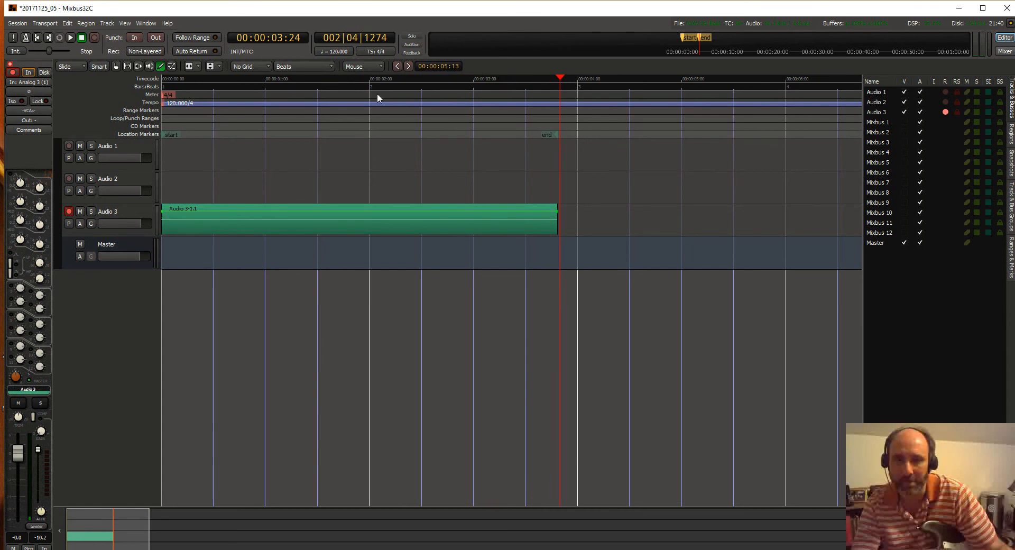
Step: Examine the actions available for the recorded region on Audio 3 without applying any
click(412, 196)
right_click(418, 212)
click(595, 230)
key(Escape)
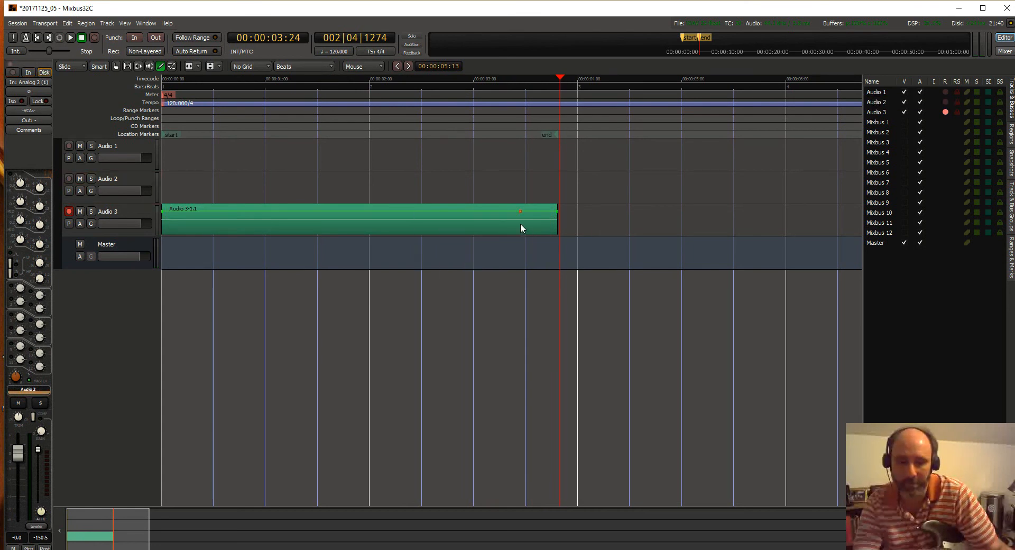
right_click(516, 225)
mouse_move(519, 230)
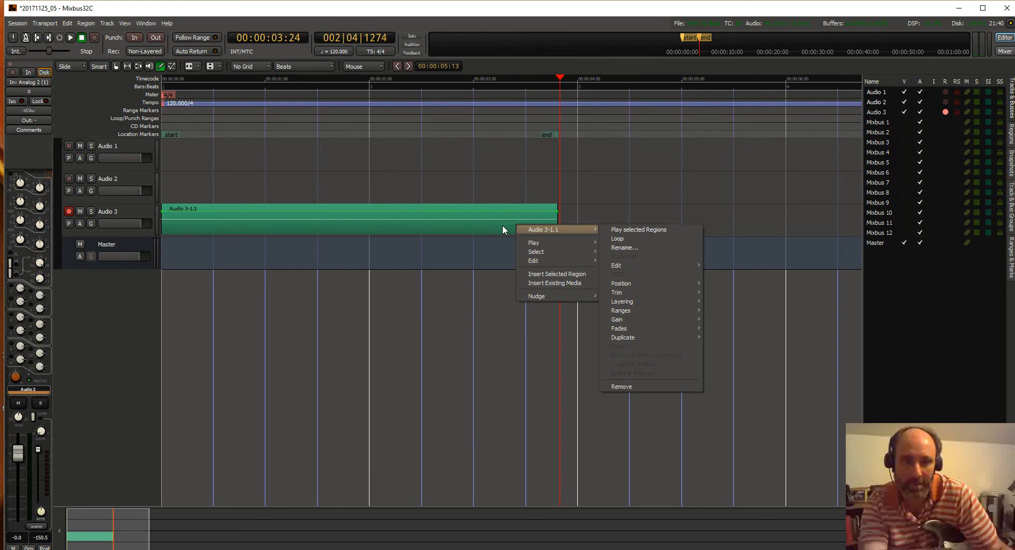
click(441, 239)
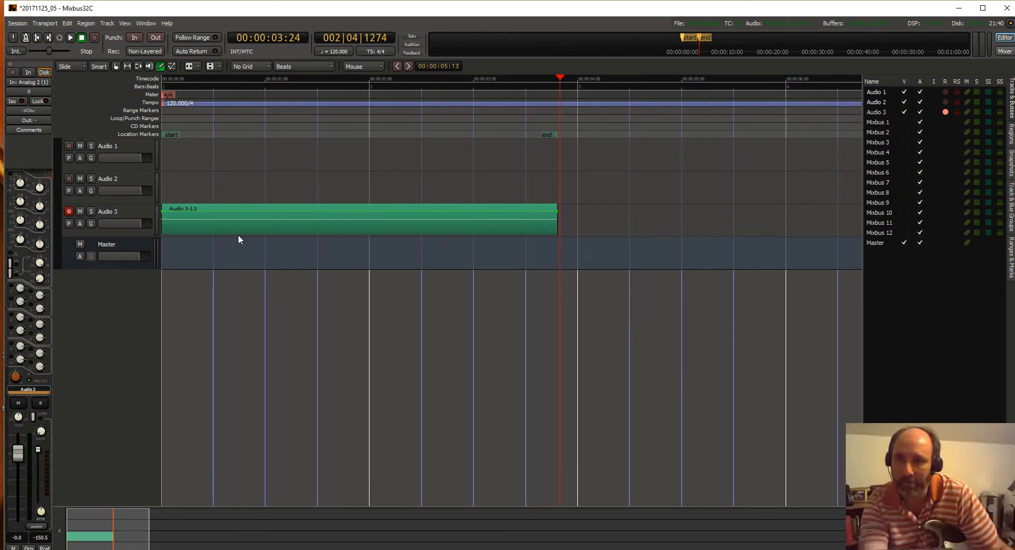
Step: Select the Audio 3 track and record a second guitar take from the first take's end to about 45 seconds
click(77, 218)
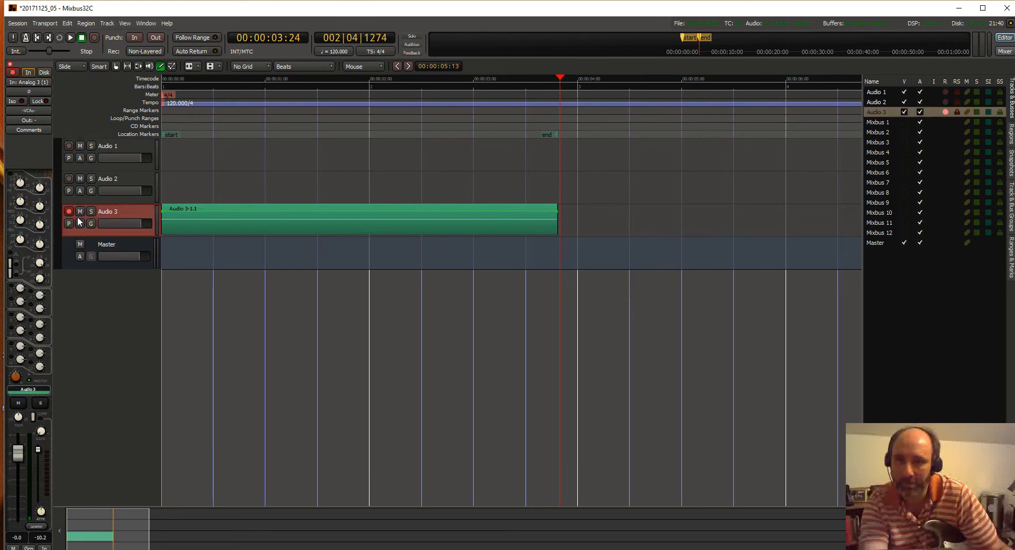
click(27, 206)
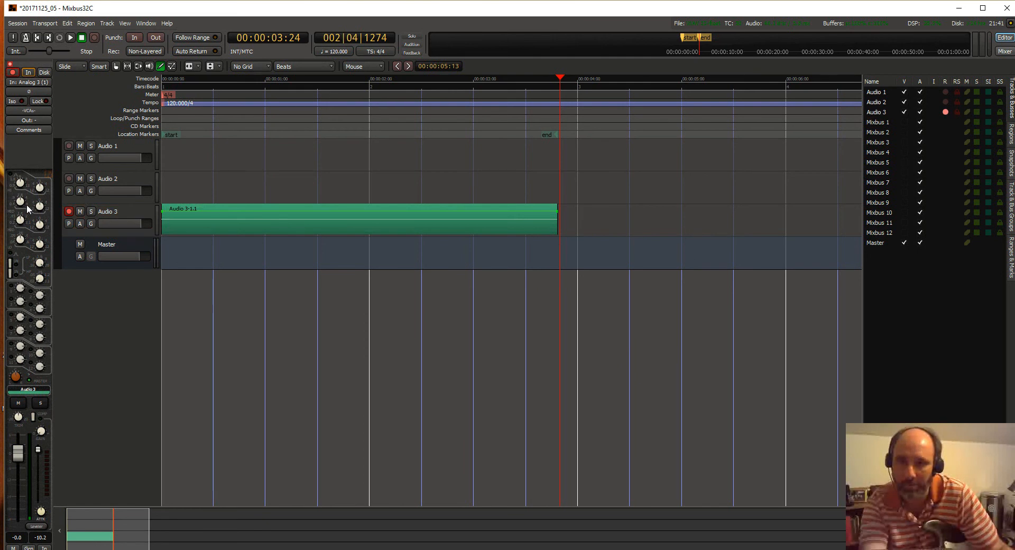
click(68, 232)
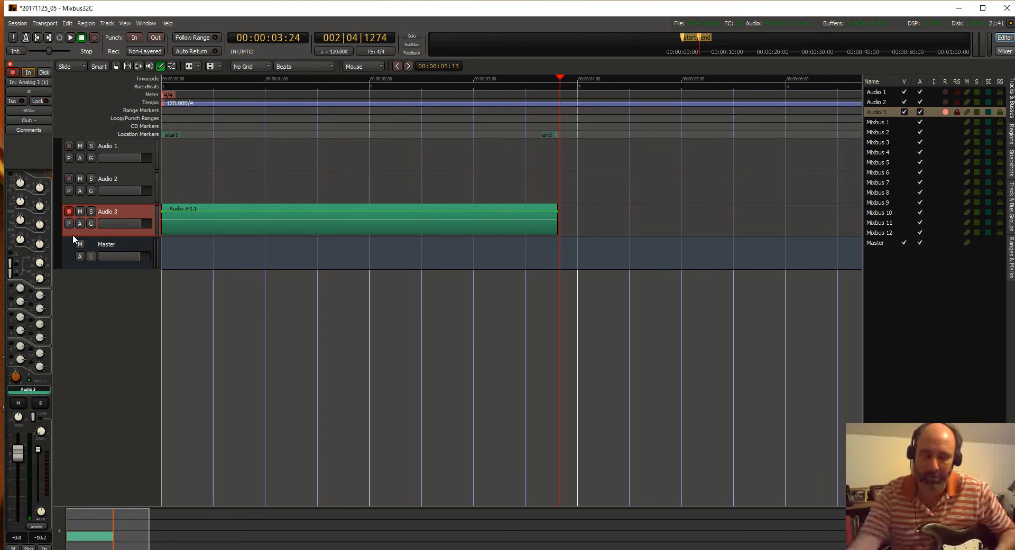
key(shift+r)
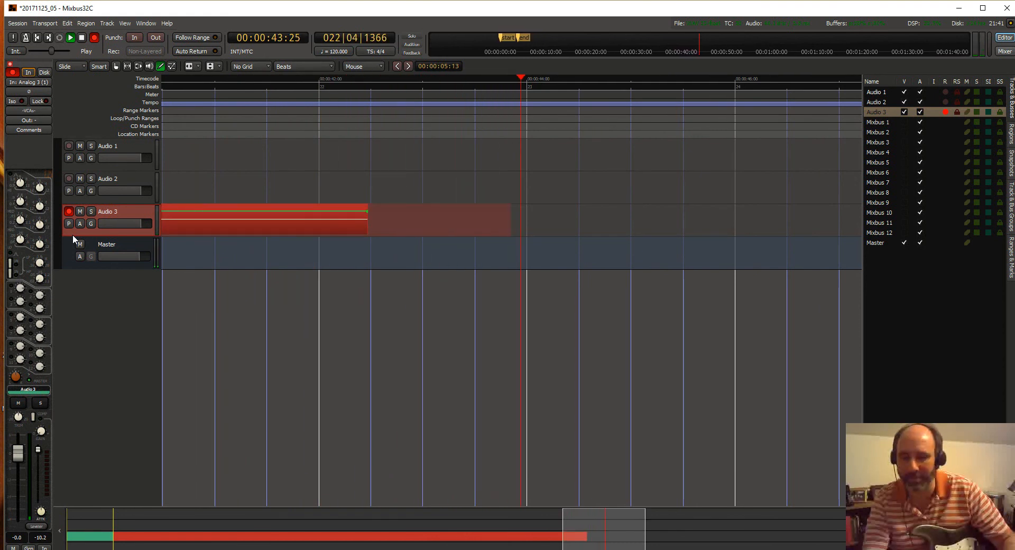
key(space)
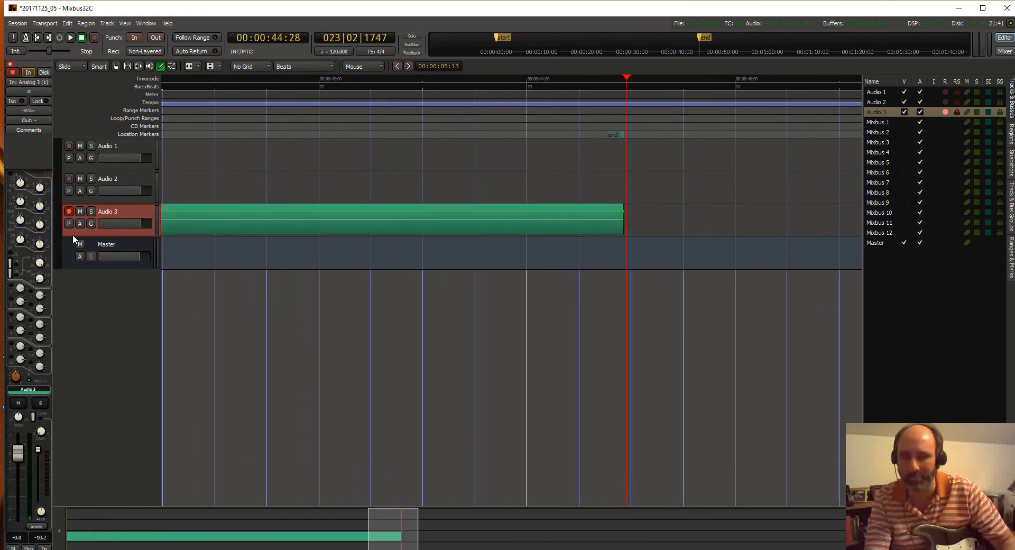
Step: Start an audio export and save the BWAV 24bit Export format profile with its WAV sample format set to 24-bit
key(alt+e)
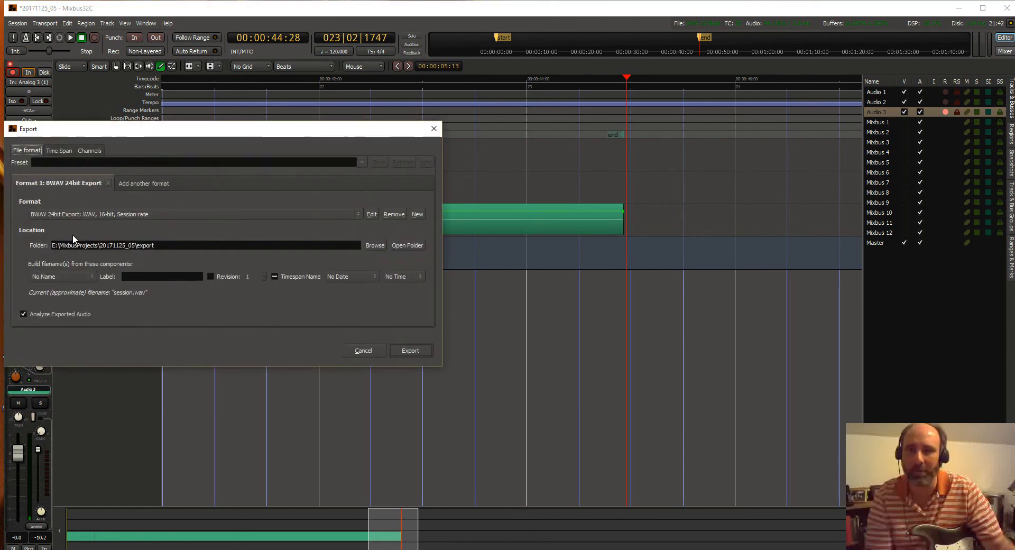
click(372, 214)
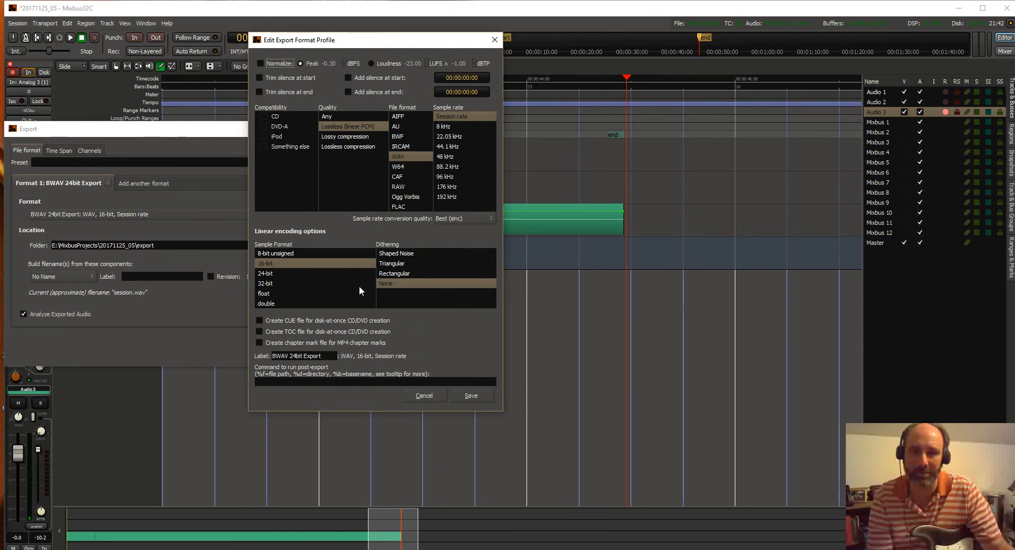
click(267, 274)
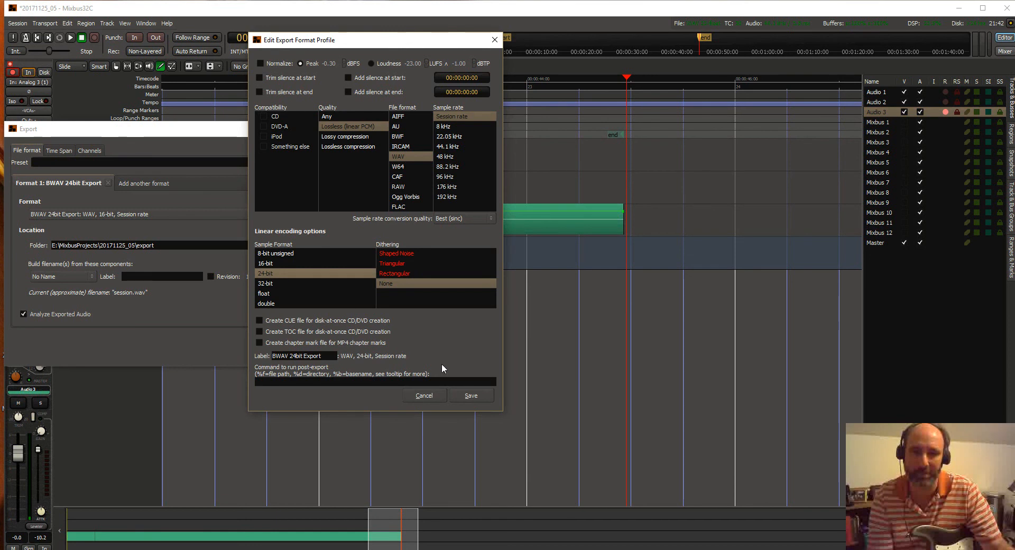
click(470, 397)
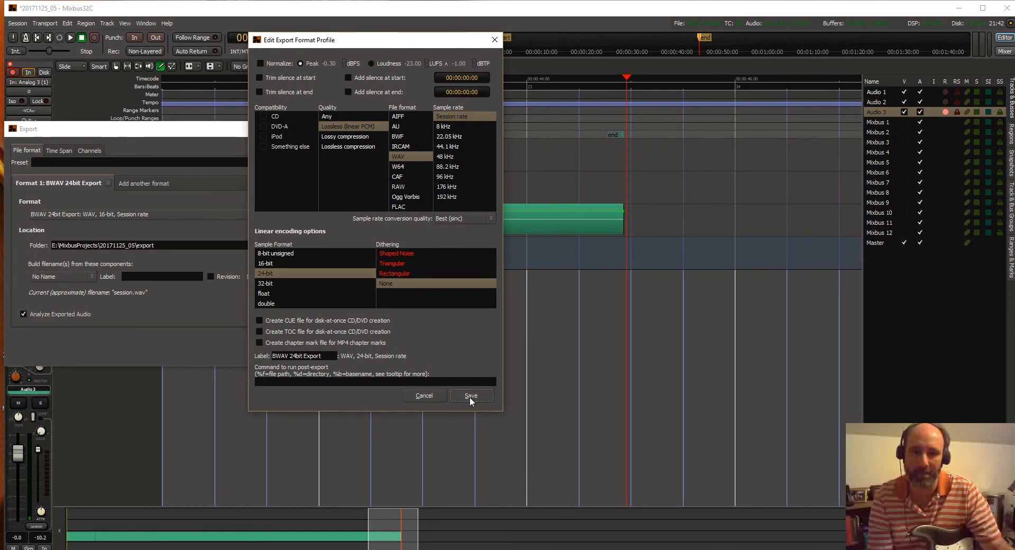
click(270, 275)
click(481, 398)
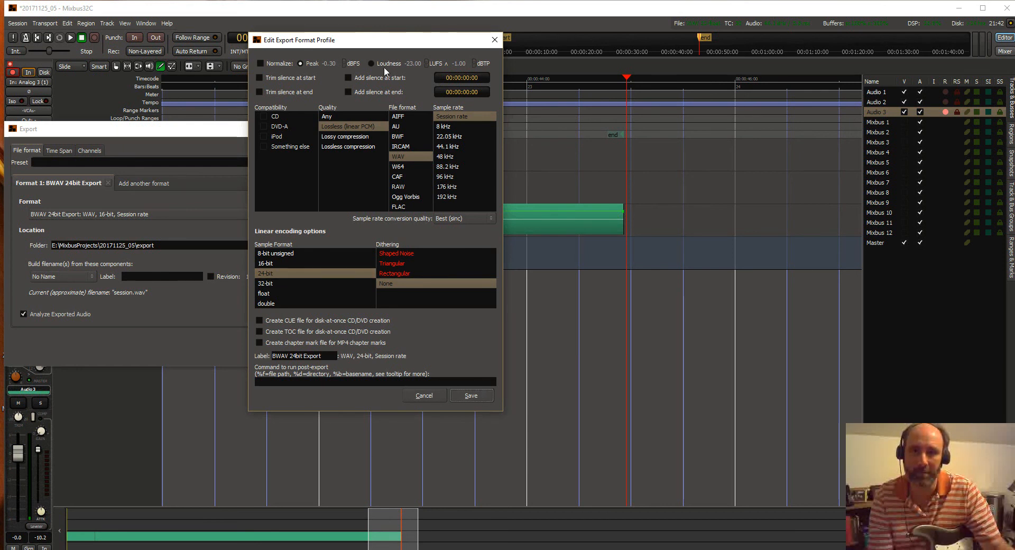
drag(386, 40, 509, 77)
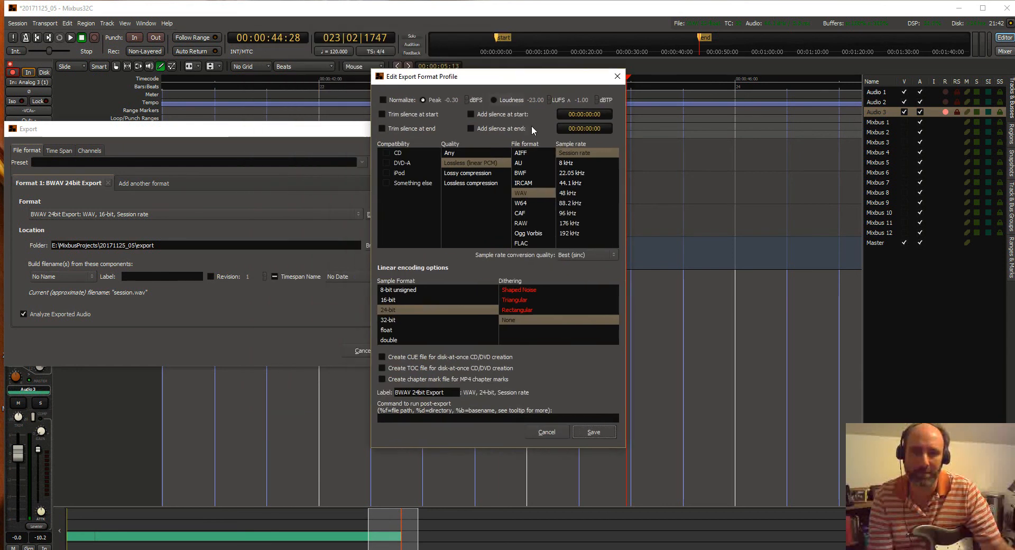
click(587, 432)
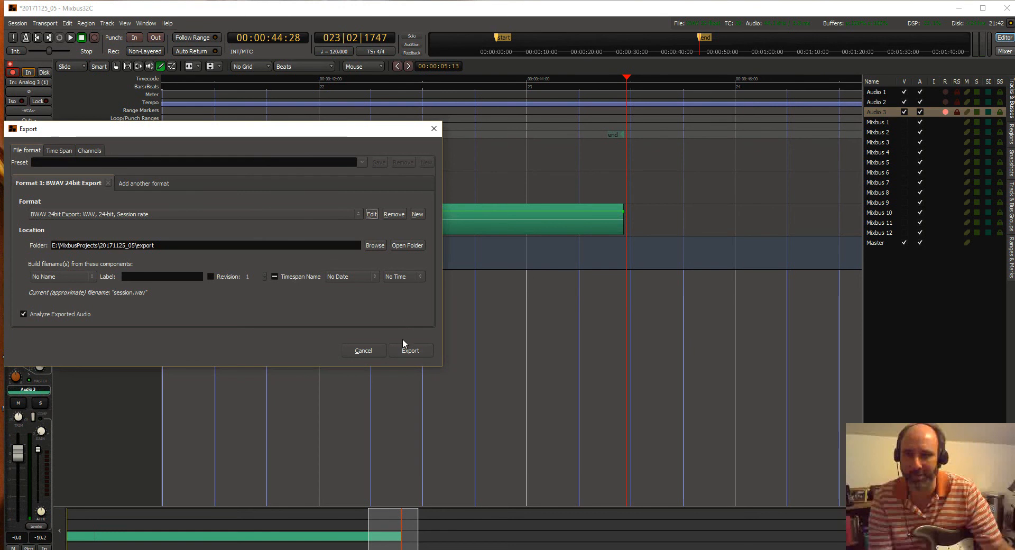
Step: Build the export file name from the session name and include revision 1
click(64, 278)
click(69, 287)
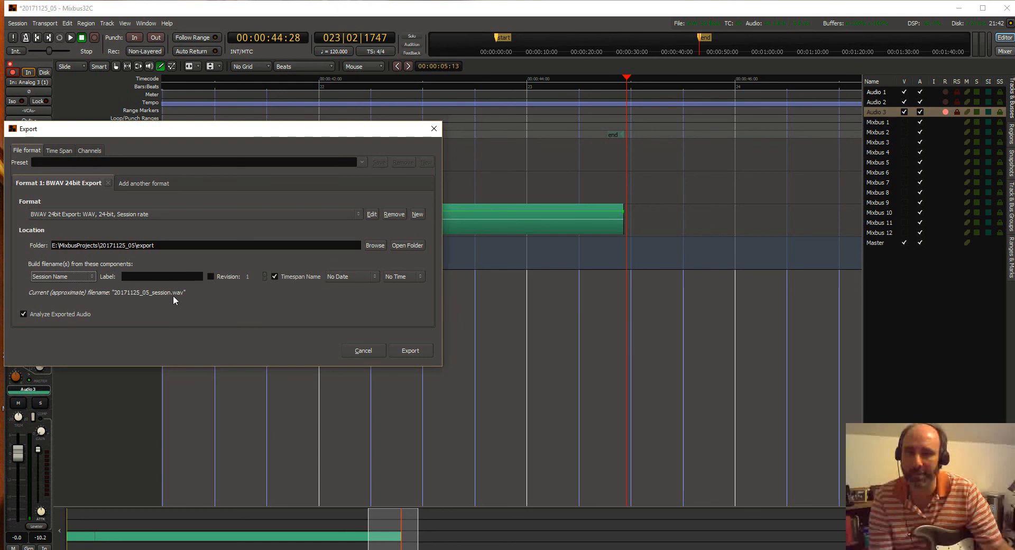
click(213, 276)
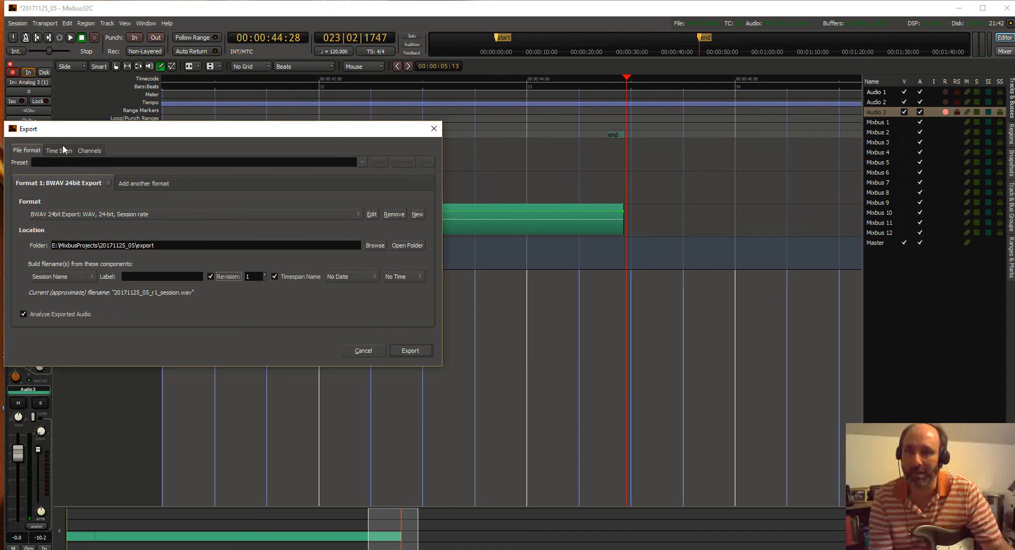
Step: Recheck the export format profile without changing it and export the session as a 24-bit WAV file
click(371, 214)
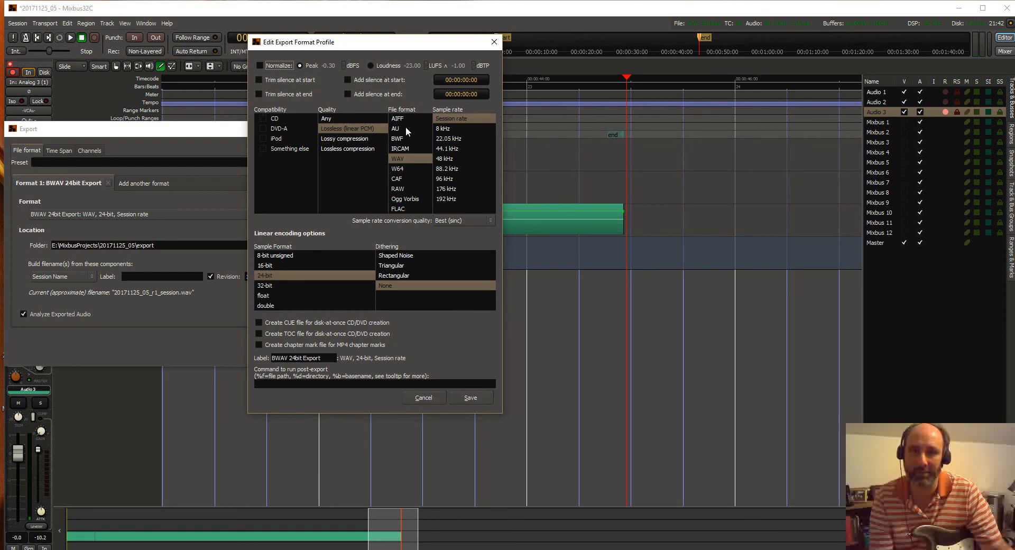
click(421, 400)
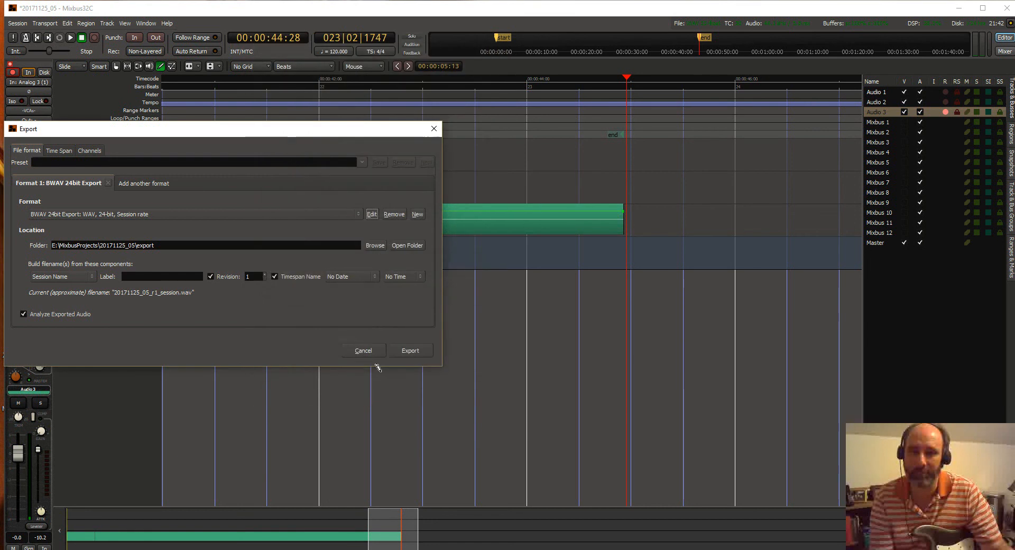
click(408, 354)
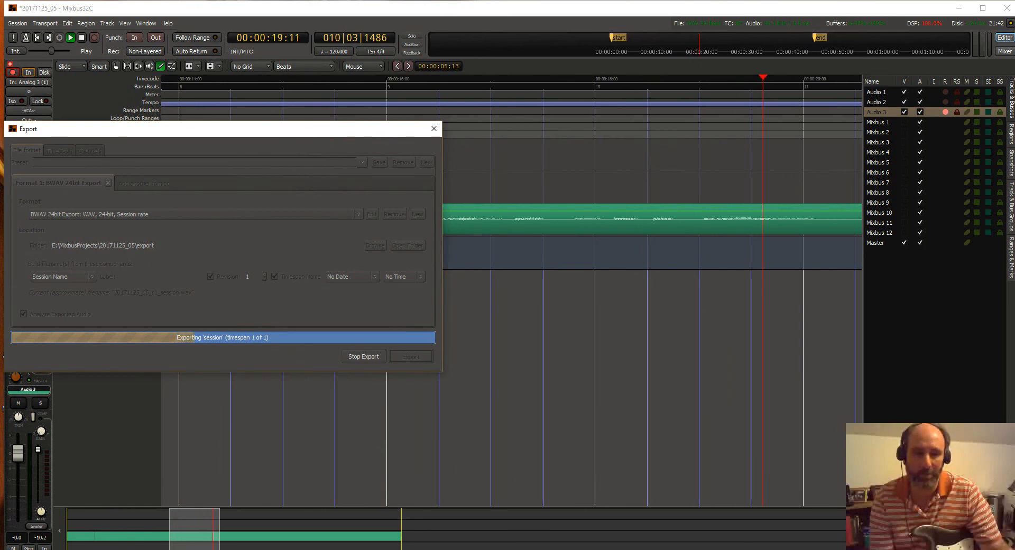
Step: Switch to Task Manager to examine the CPU performance during the export and move its window off the export report
right_click(682, 549)
click(711, 515)
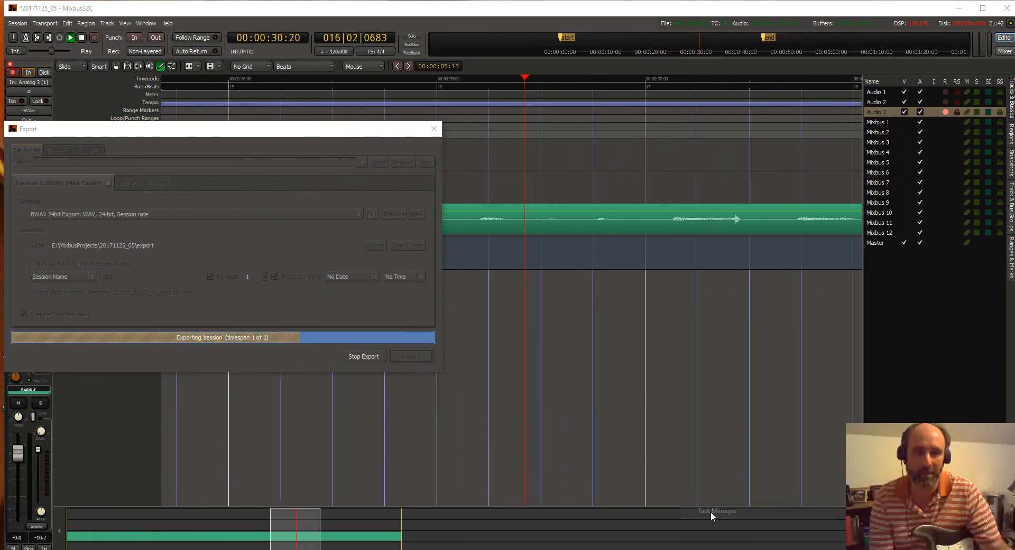
click(632, 139)
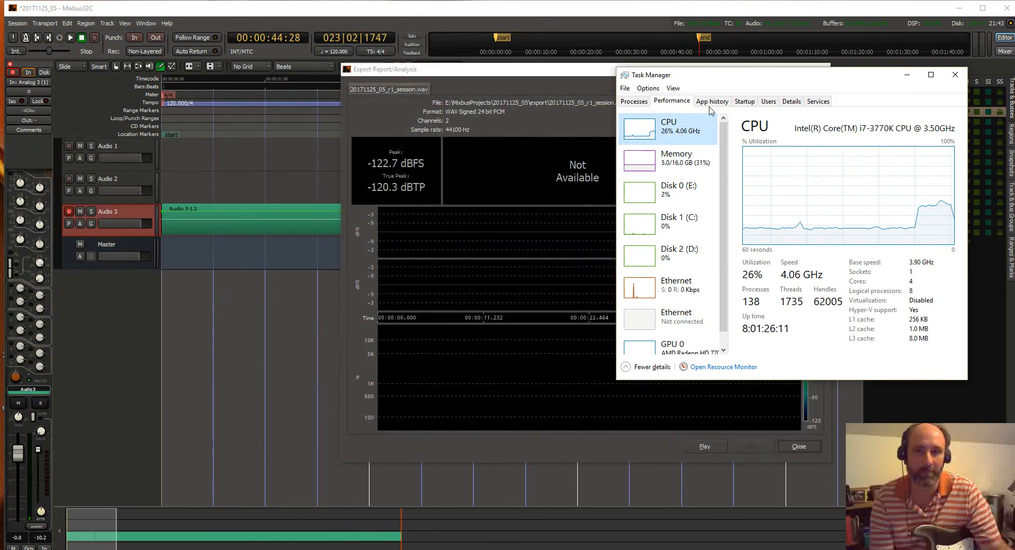
drag(715, 88, 598, 244)
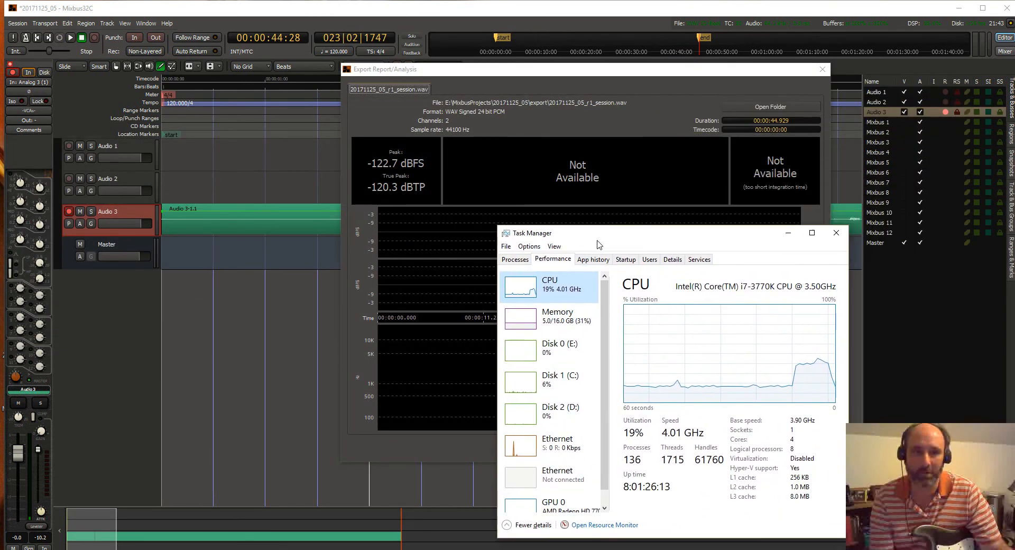
Step: Close Task Manager and the export report, and disarm Audio 3 from recording
click(839, 233)
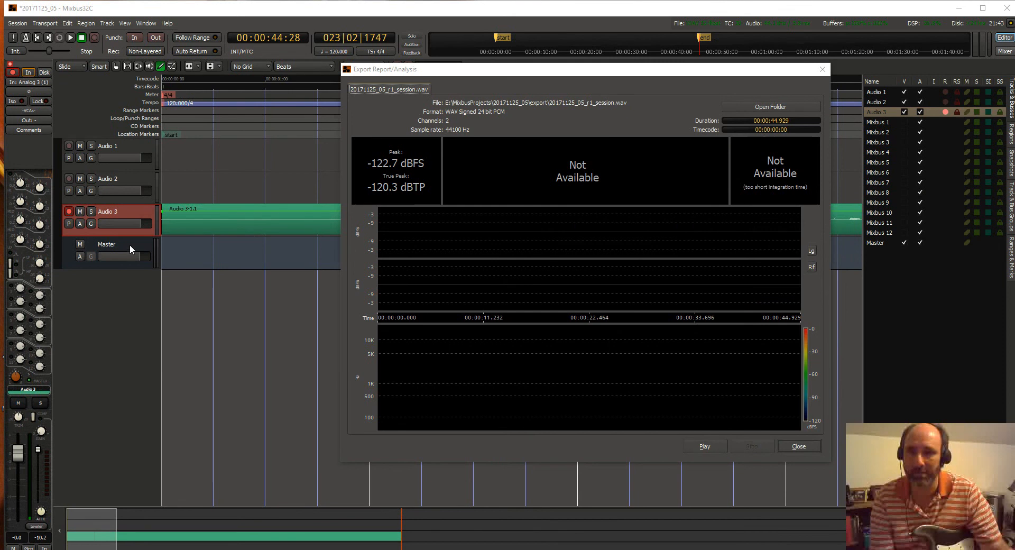
click(823, 69)
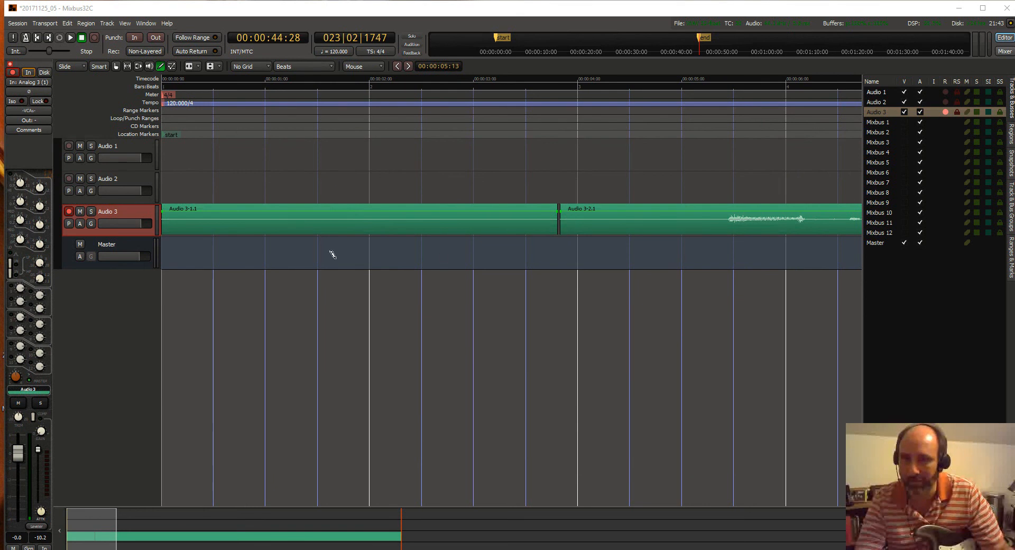
click(69, 211)
Step: Play the session from its start to check Audio 3's playback, and return the playhead to the start
key(space)
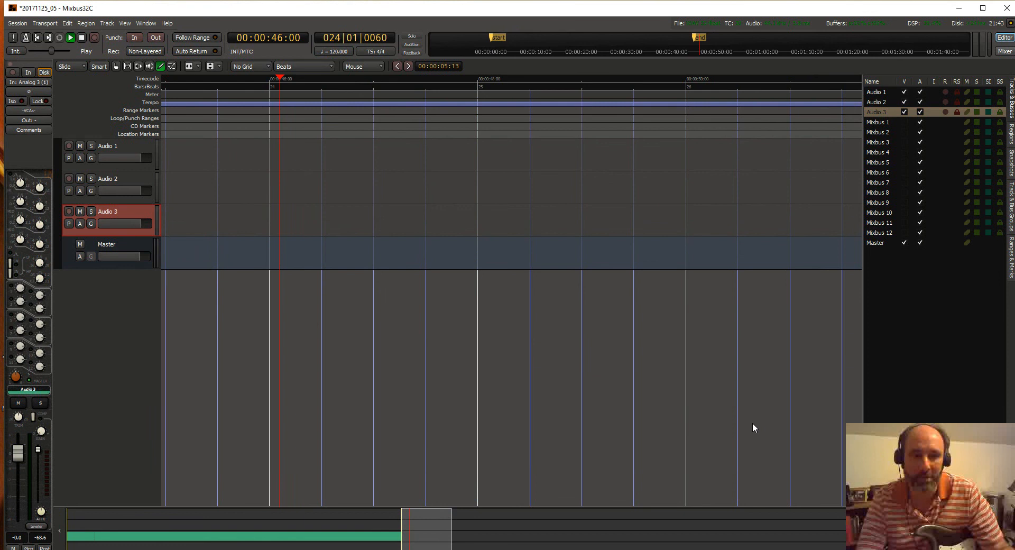
key(space)
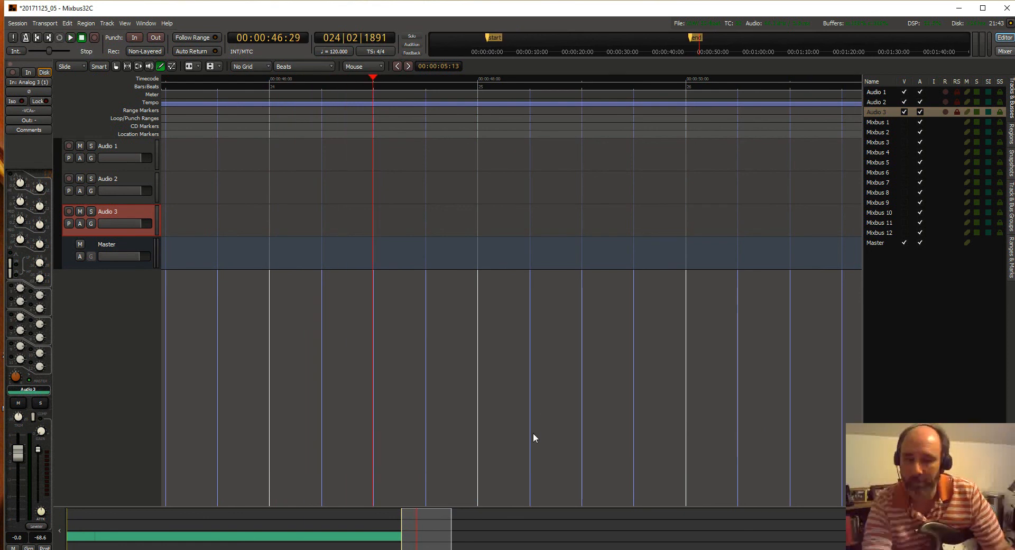
key(Home)
key(space)
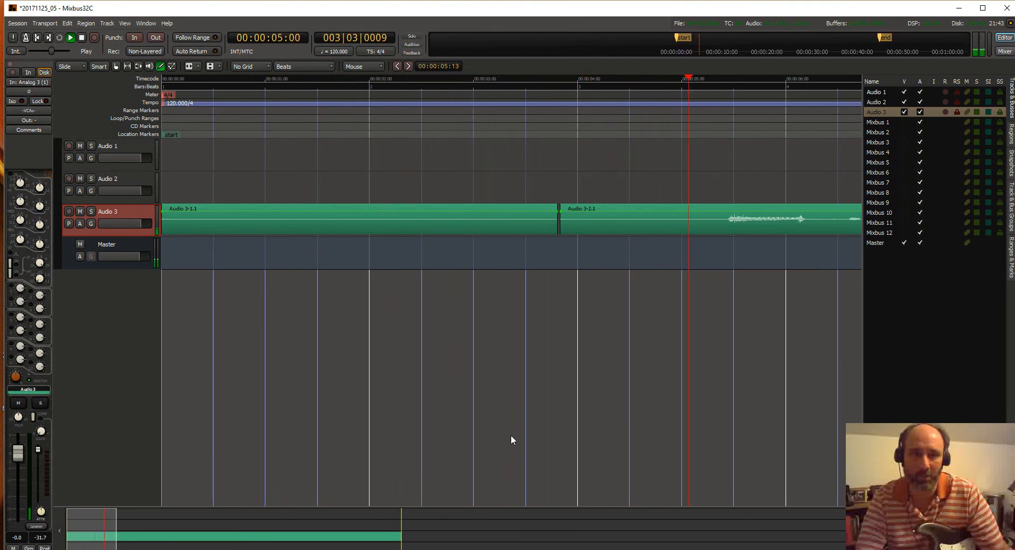
key(space)
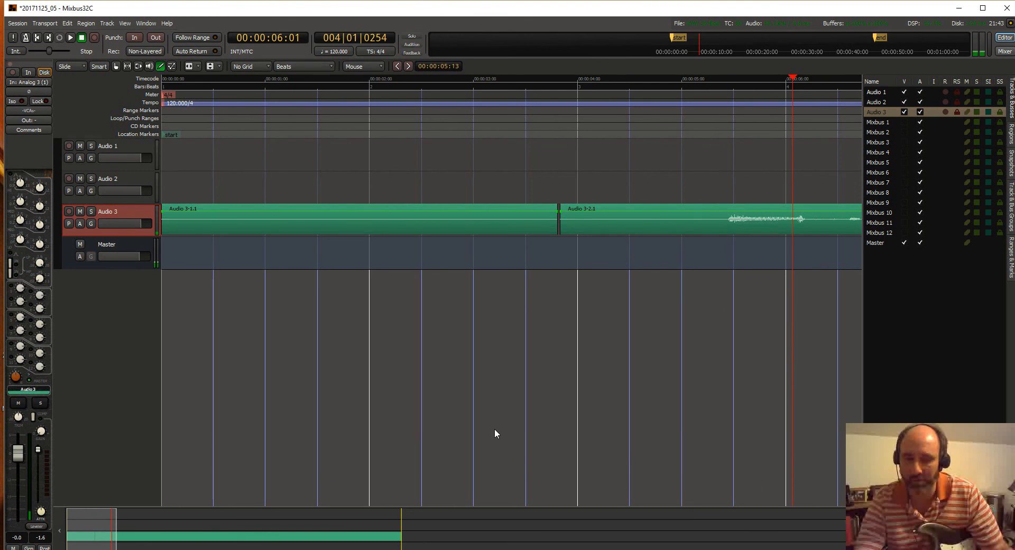
key(Home)
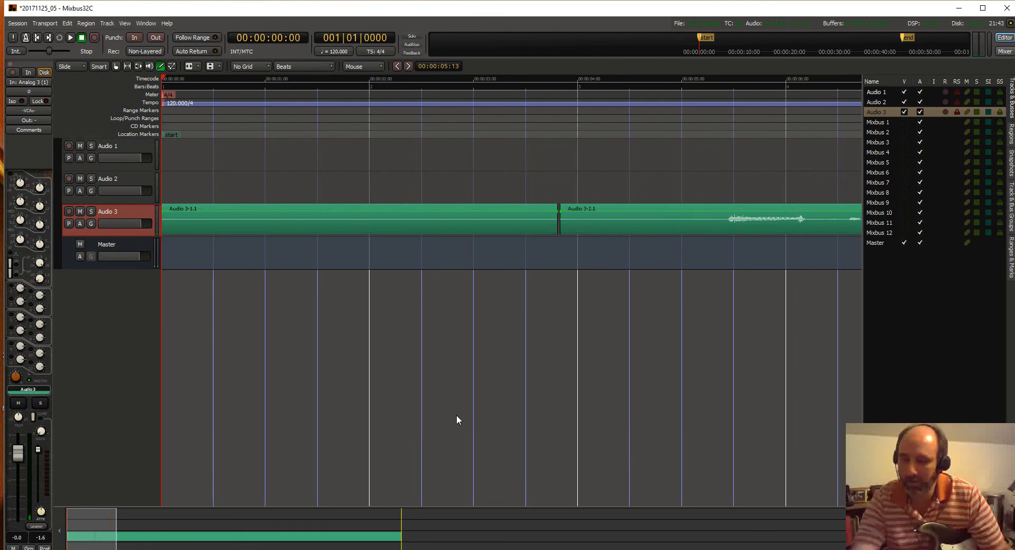
Step: Deselect the tracks, export the session again with the BWAV 24bit Export format and revision 1, and close the report
click(503, 411)
key(alt+e)
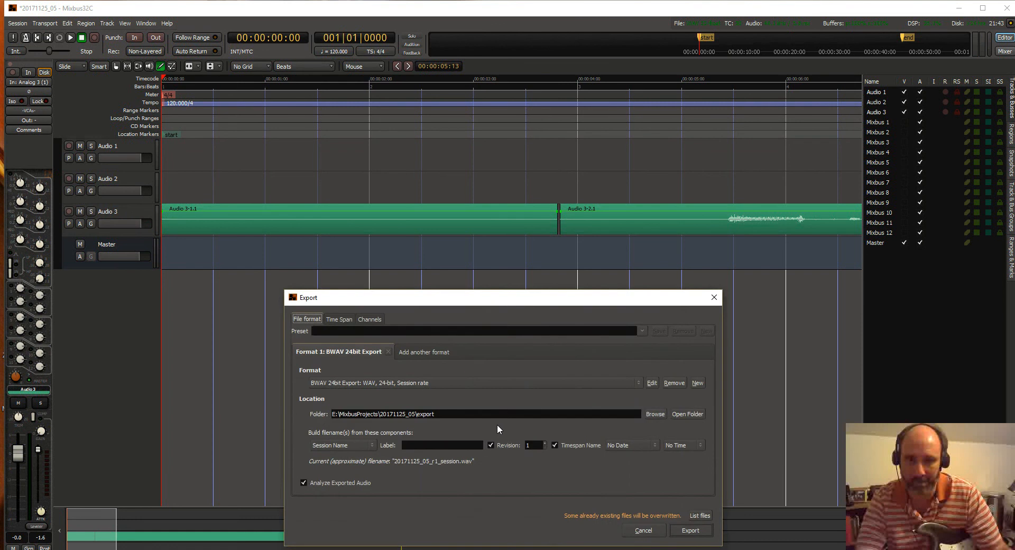
click(692, 534)
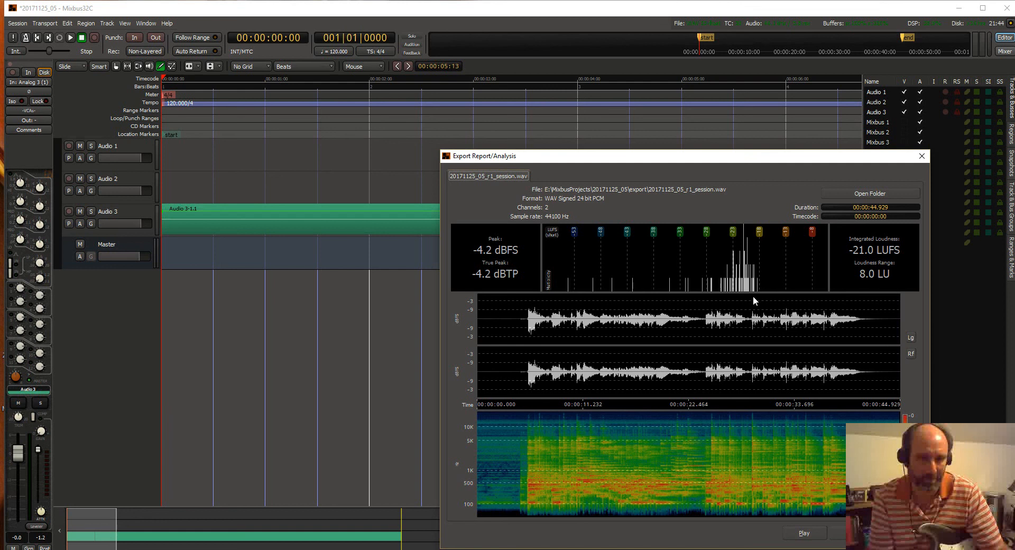
click(922, 157)
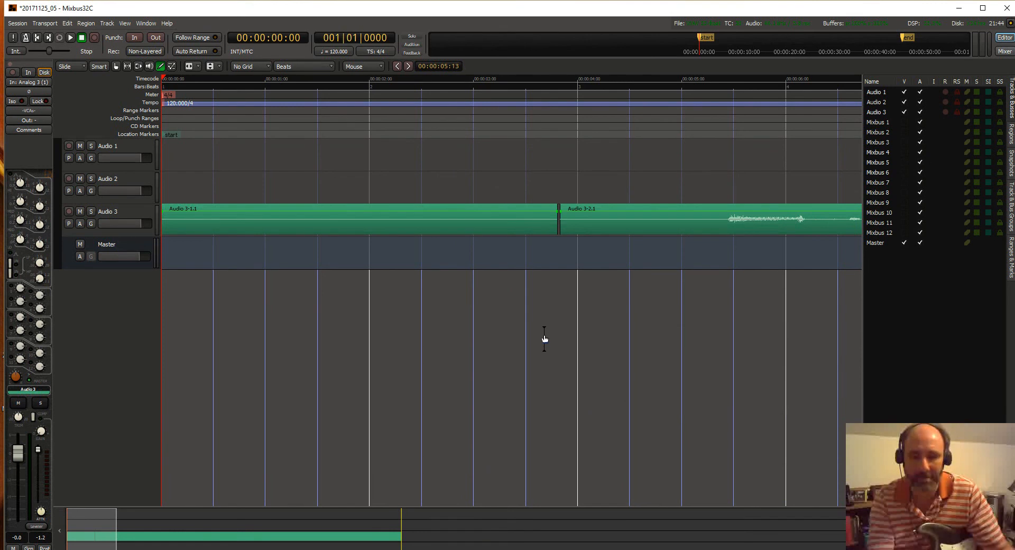
Step: Show the mixer and spill Mixbus 1 and Mixbus 2 alternately to examine their assigned tracks, ending with spill turned off
key(alt+m)
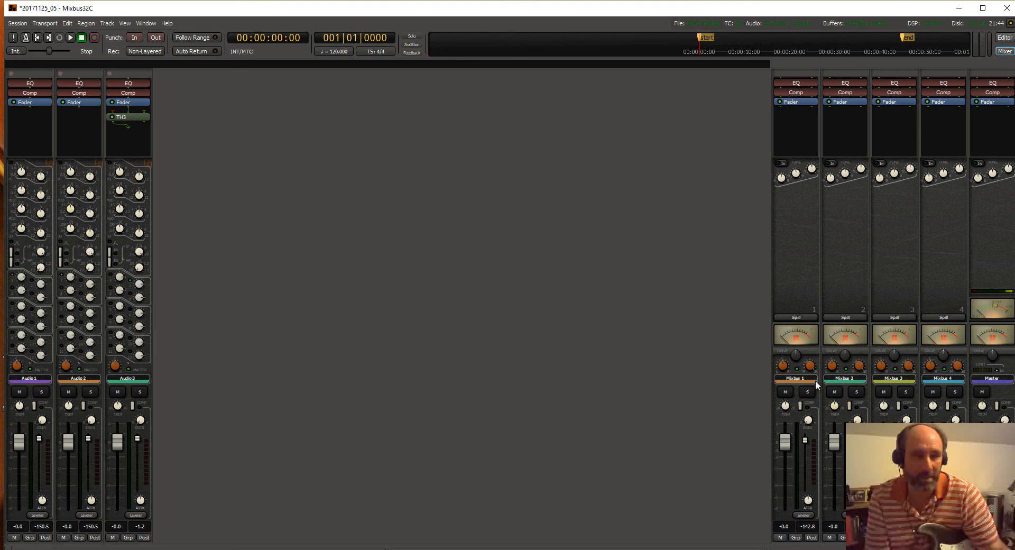
click(799, 319)
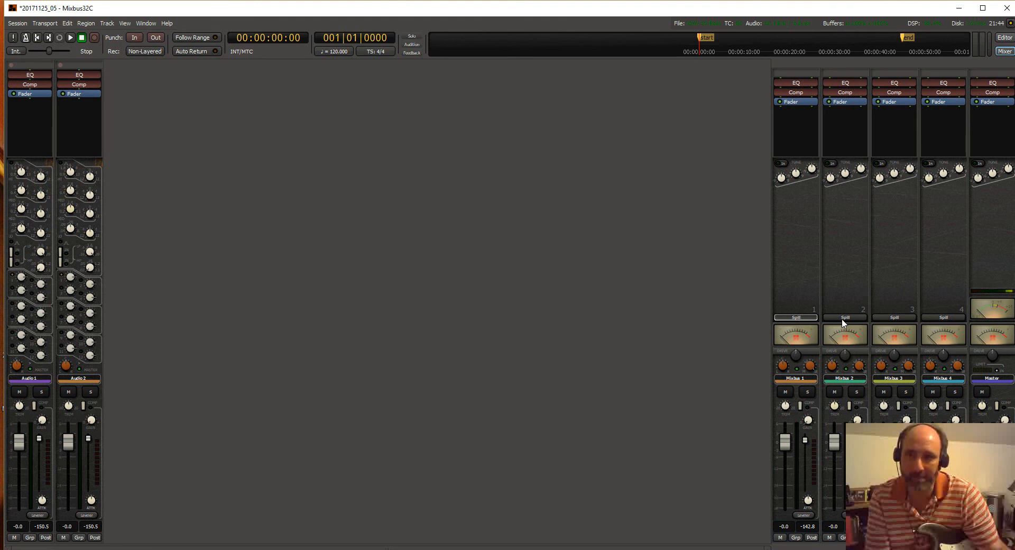
click(844, 318)
click(792, 318)
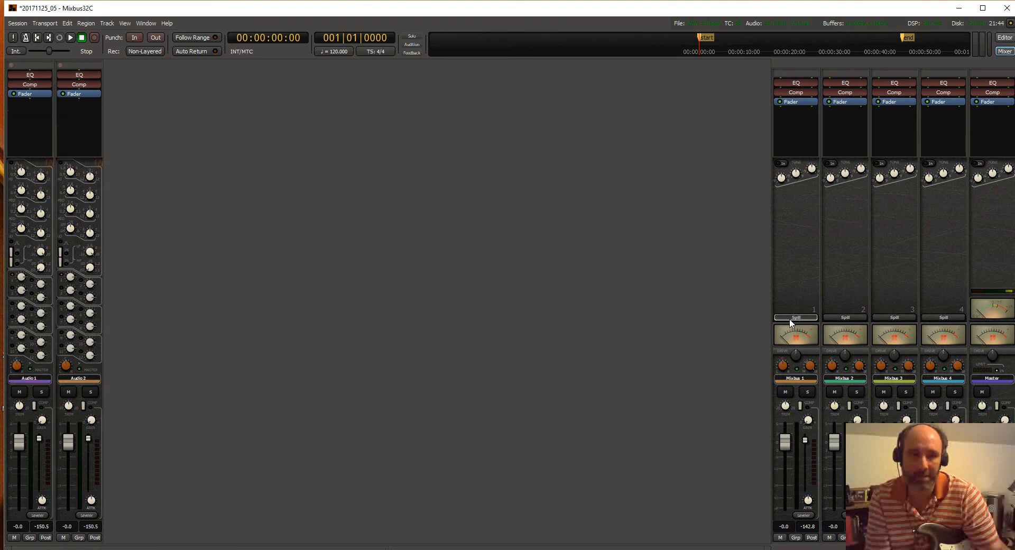
click(851, 318)
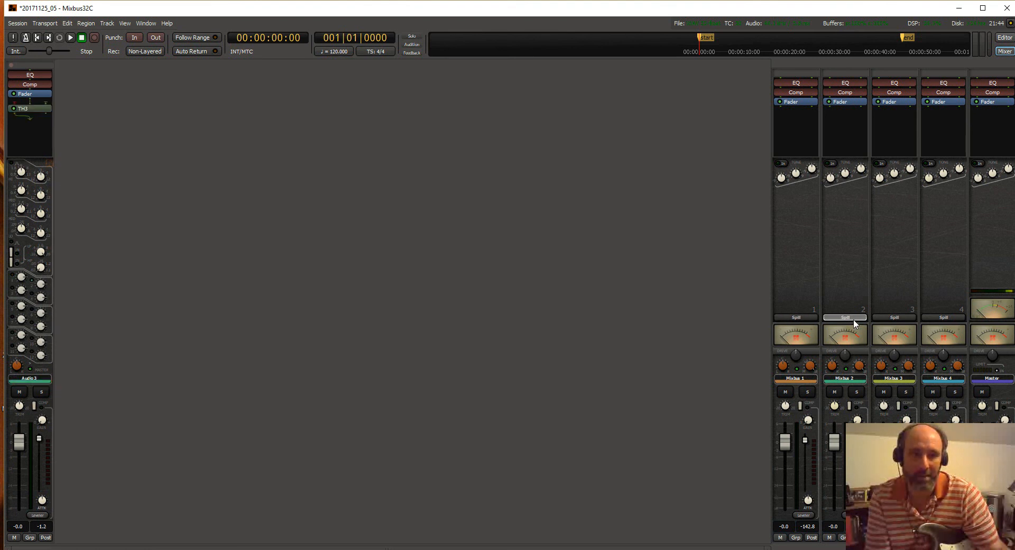
click(804, 318)
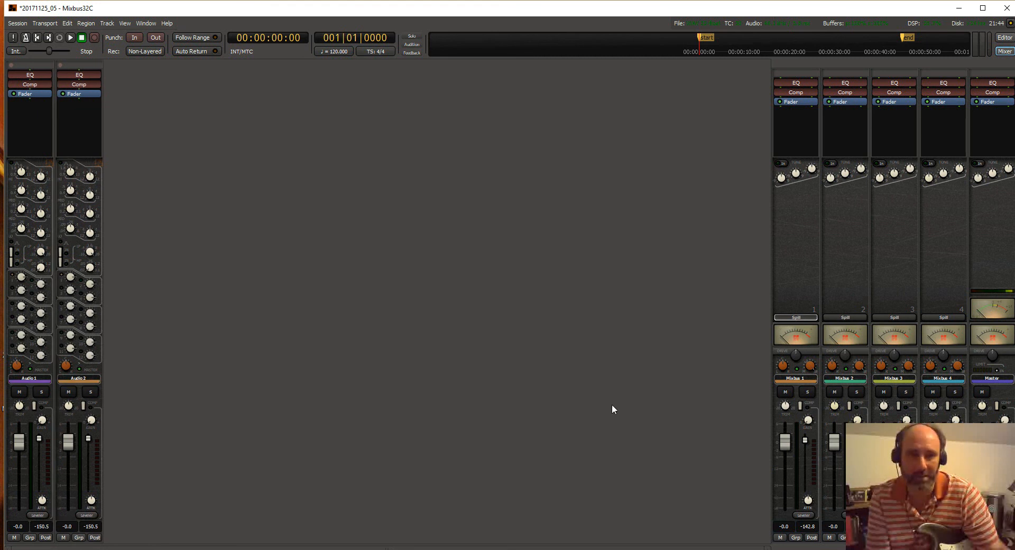
click(808, 317)
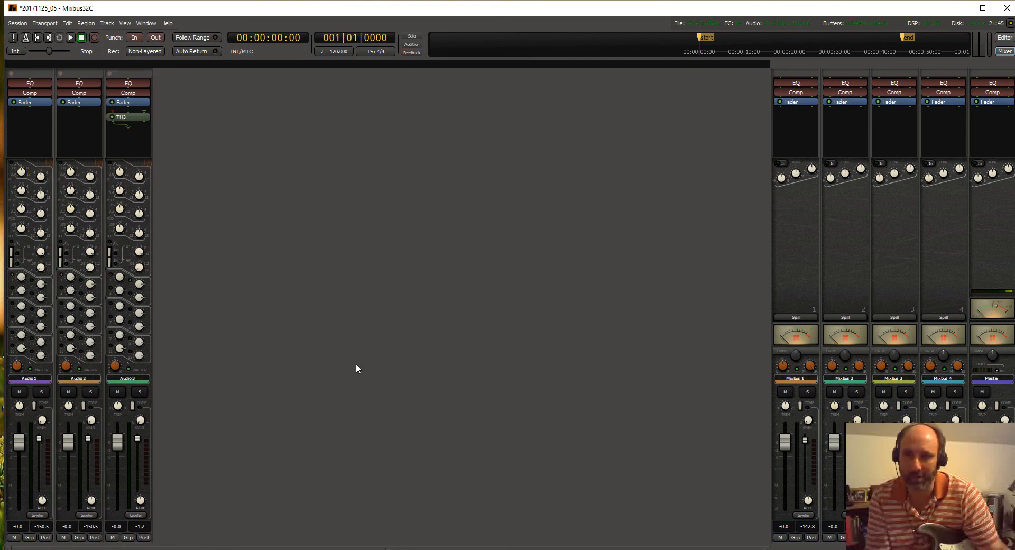